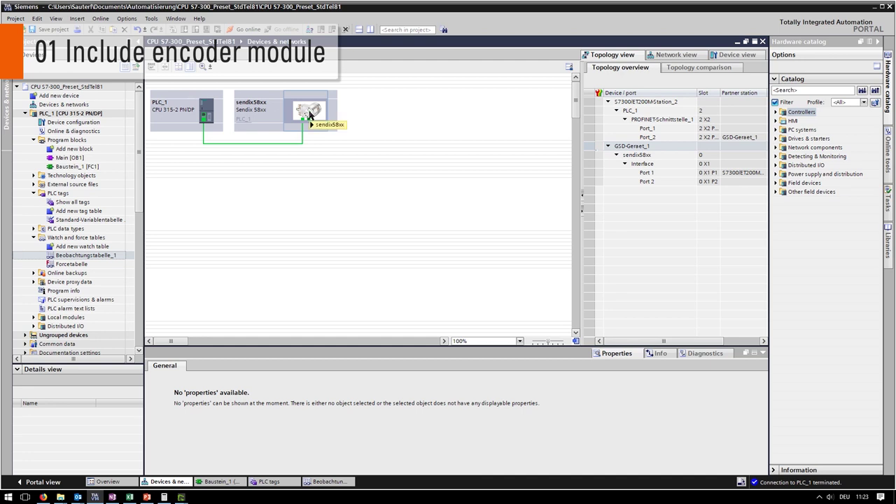
# Open the sendix58xx device view, select Parameter_SubMod and browse the catalog's StdTel81 module.
pyautogui.click(310, 114)
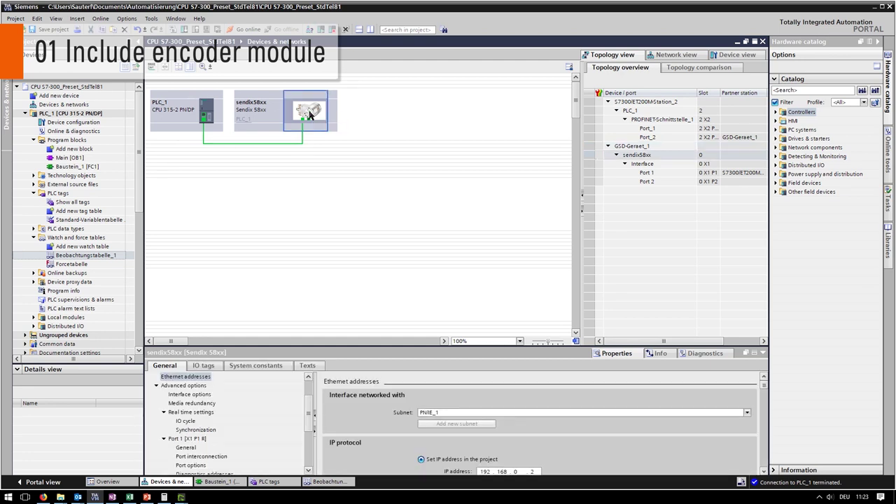
pyautogui.click(739, 54)
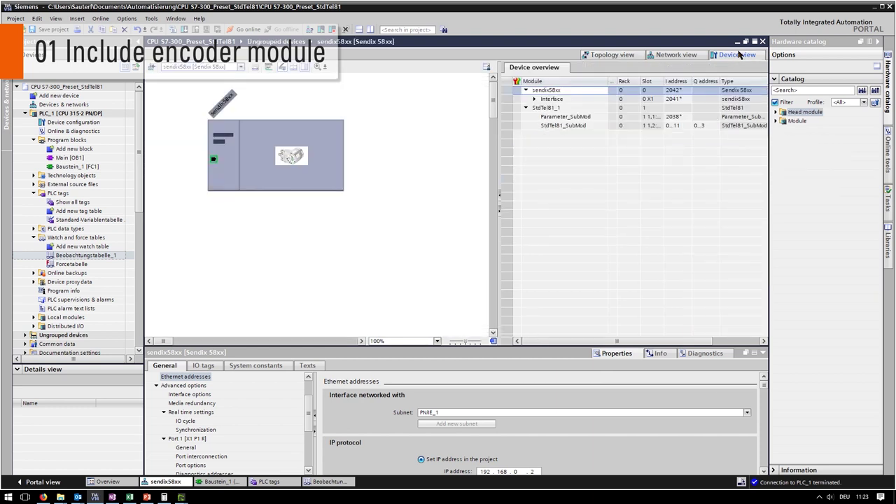
pyautogui.click(561, 117)
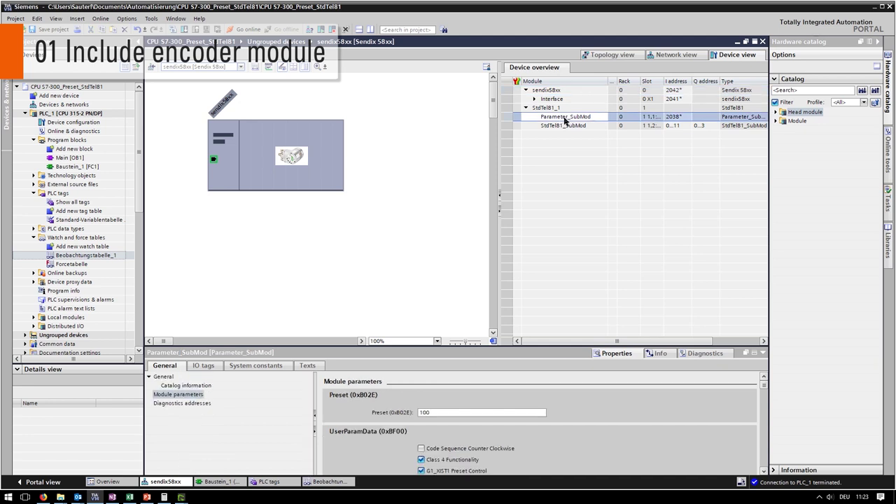
pyautogui.click(780, 121)
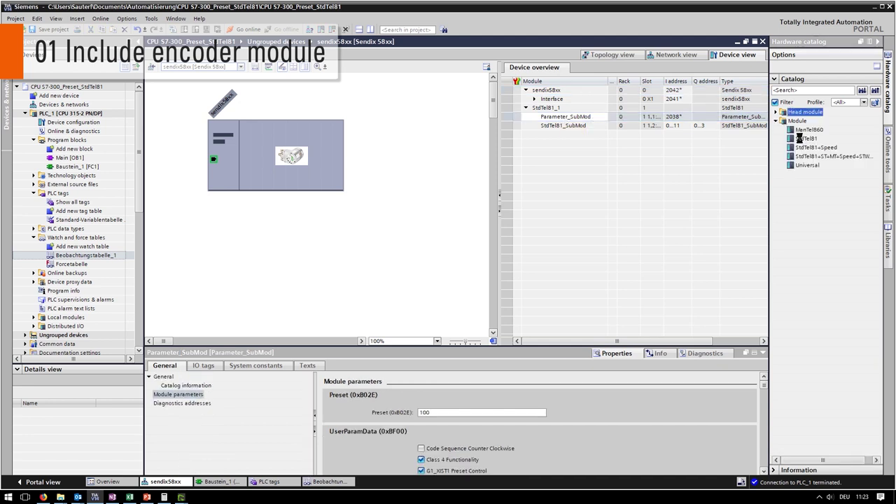
pyautogui.click(802, 140)
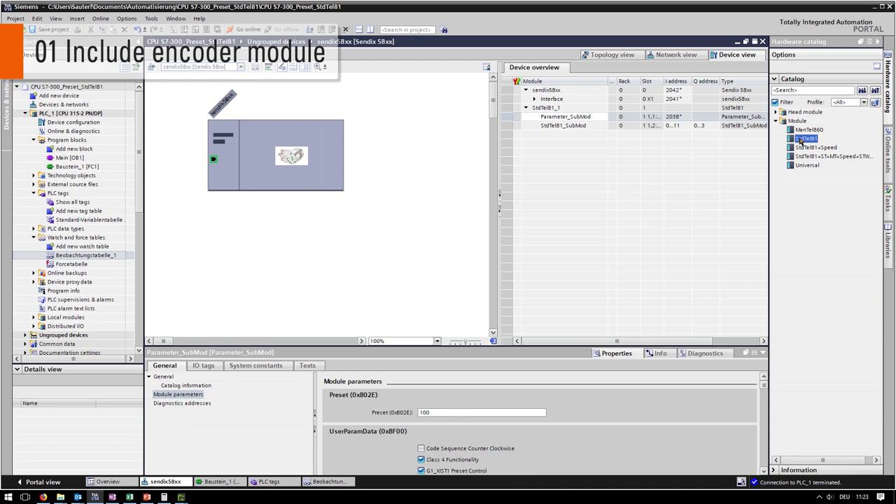
pyautogui.click(564, 116)
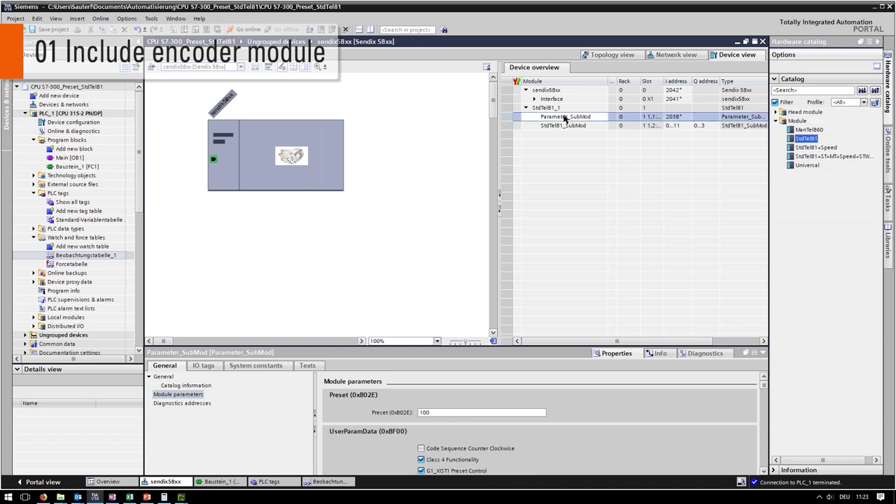
pyautogui.click(620, 359)
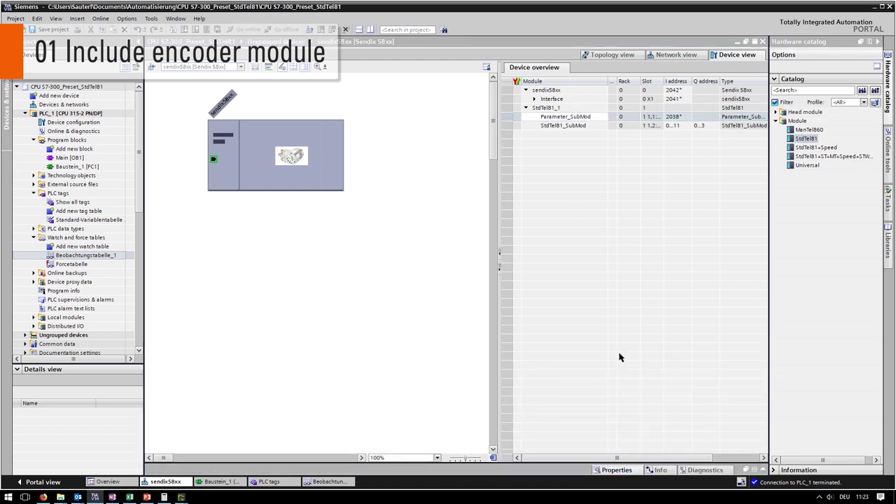
pyautogui.click(614, 470)
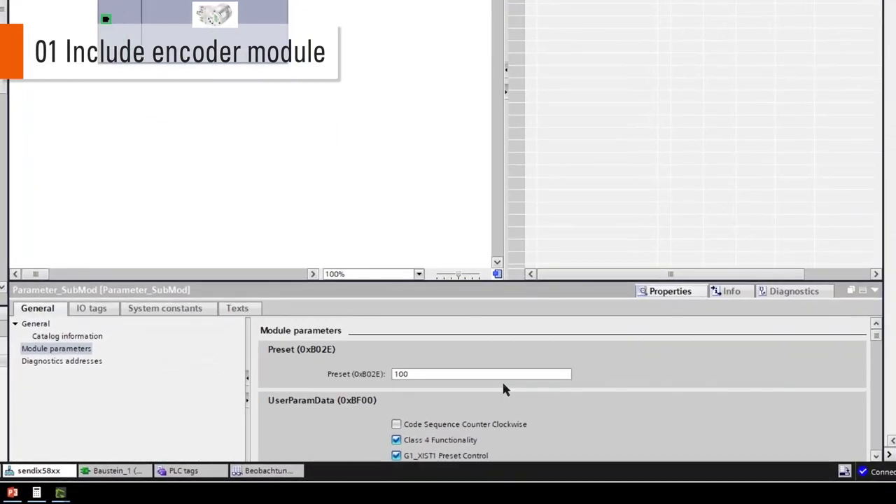
pyautogui.scroll(-4, 504, 382)
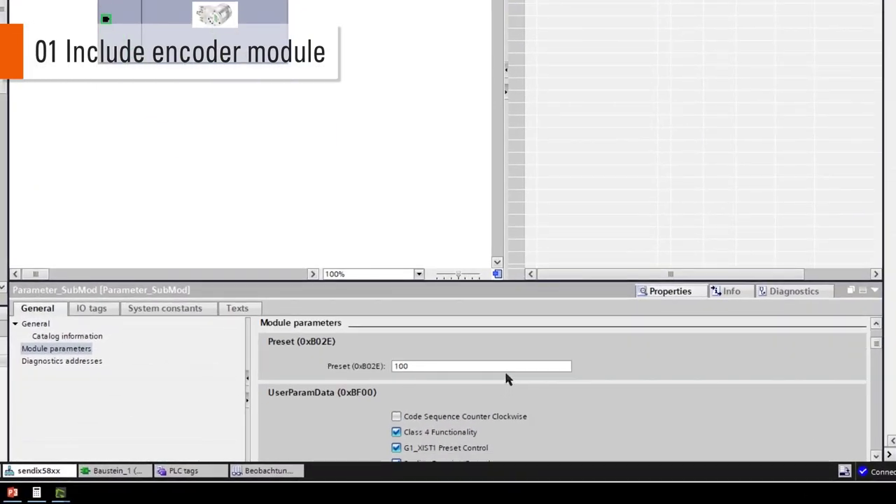
pyautogui.scroll(4, 455, 353)
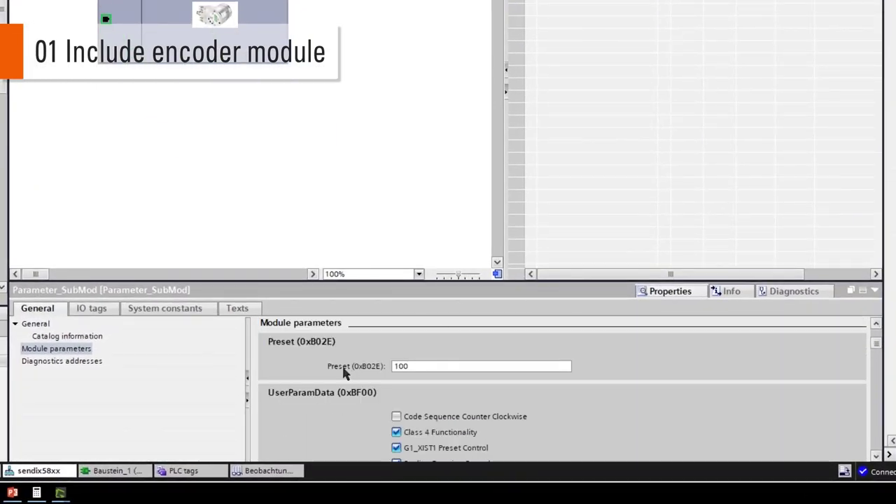
pyautogui.click(405, 366)
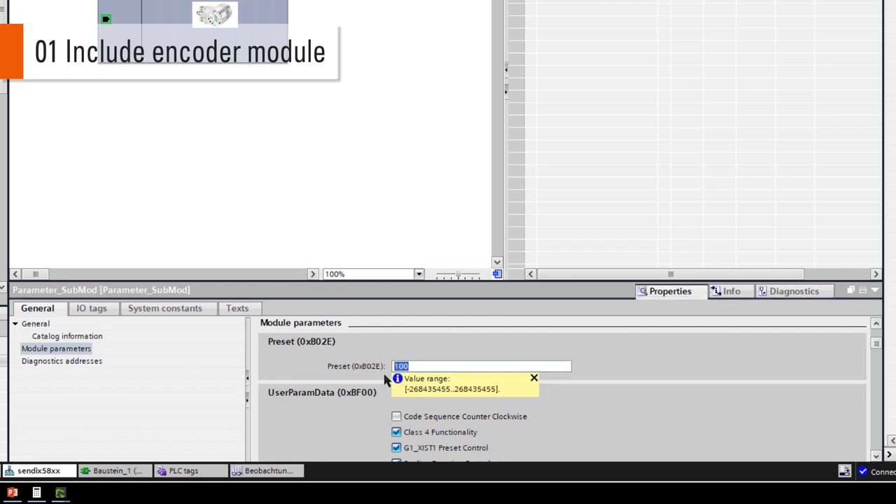
pyautogui.scroll(-1, 560, 409)
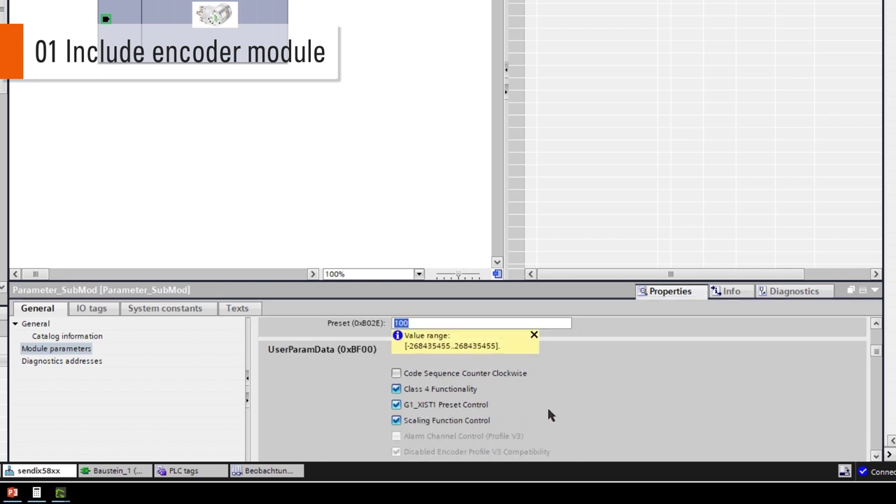
pyautogui.click(474, 396)
pyautogui.click(472, 391)
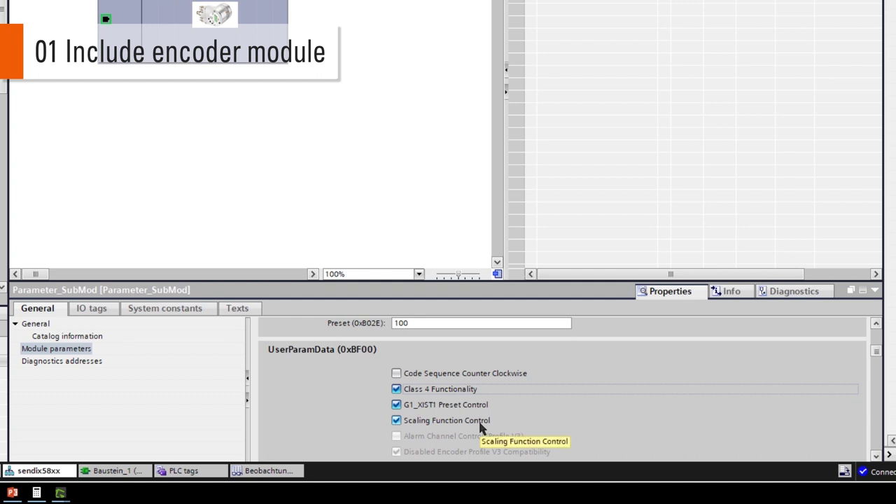
pyautogui.scroll(-2, 542, 416)
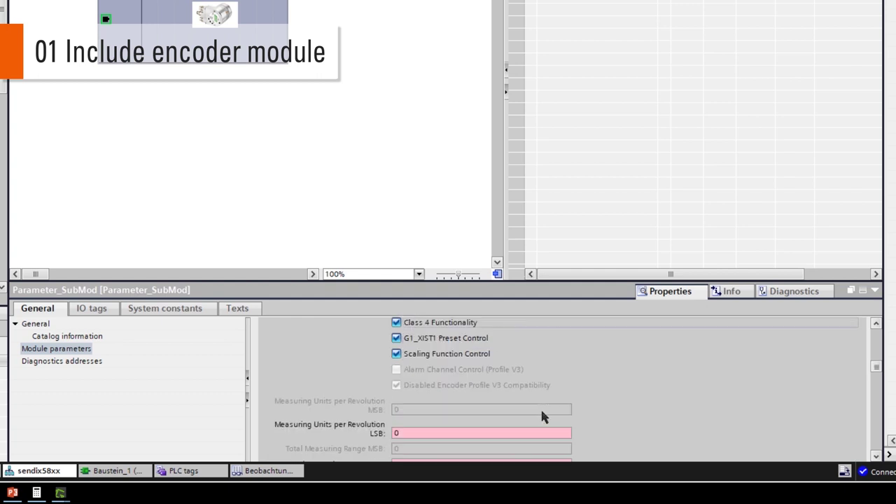
# Enter 8192 for Measuring Units per Revolution LSB and 33554432 for Total Measuring Range LSB.
pyautogui.scroll(-1, 543, 416)
pyautogui.moveTo(464, 404); pyautogui.dragTo(380, 401)
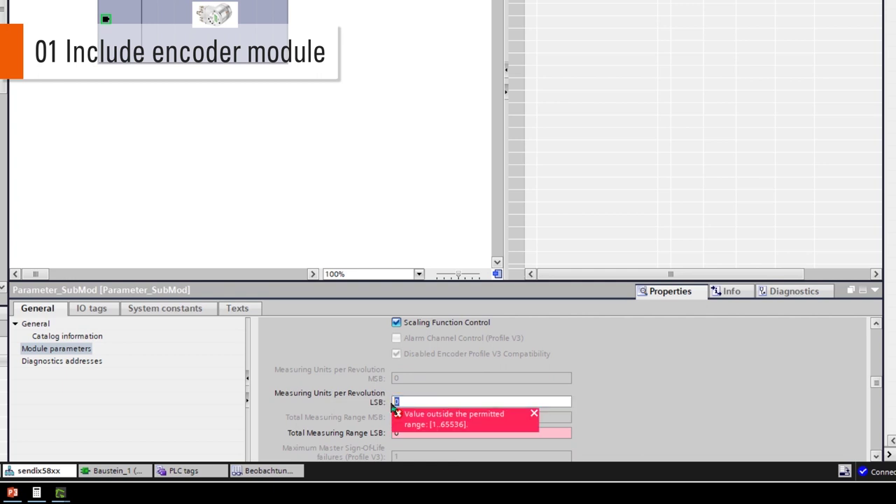
pyautogui.write('8192')
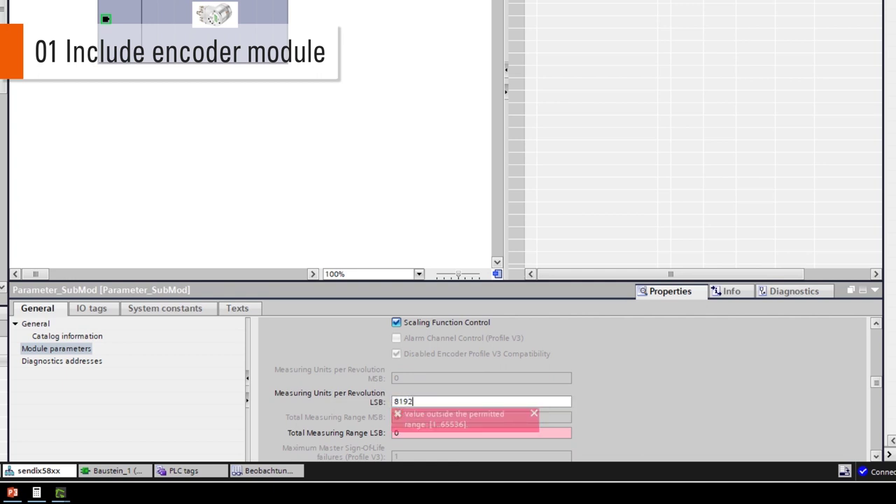
pyautogui.click(422, 415)
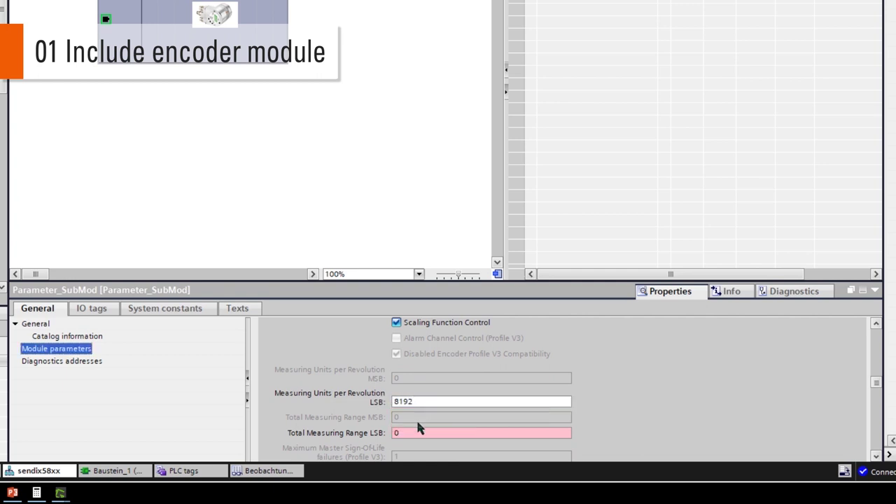
pyautogui.click(419, 430)
pyautogui.moveTo(403, 432); pyautogui.dragTo(380, 428)
pyautogui.write('3')
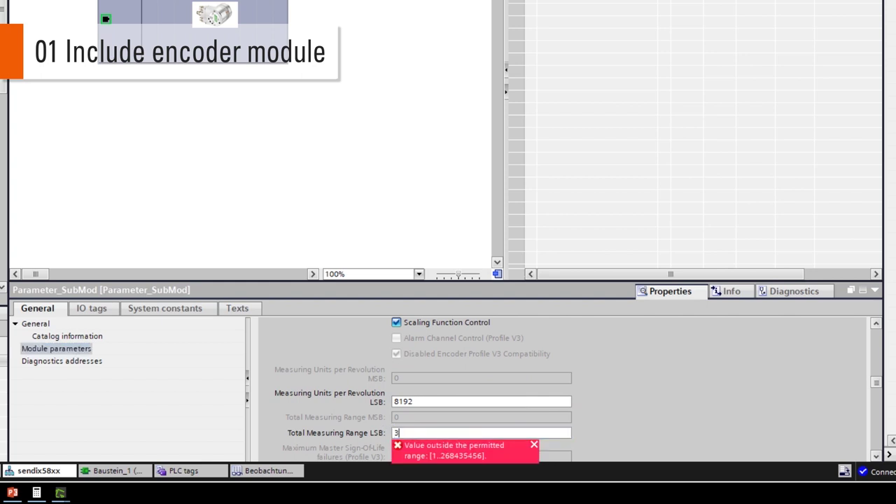
pyautogui.write('3554432')
pyautogui.click(383, 433)
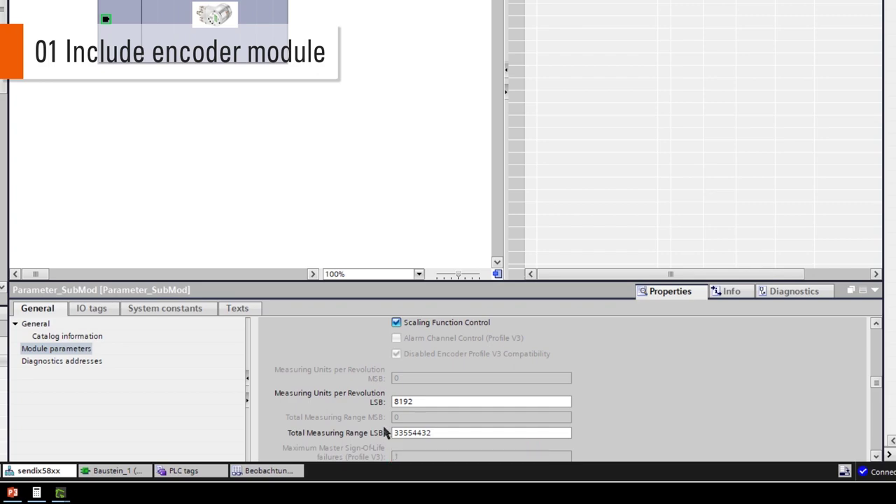
pyautogui.click(464, 401)
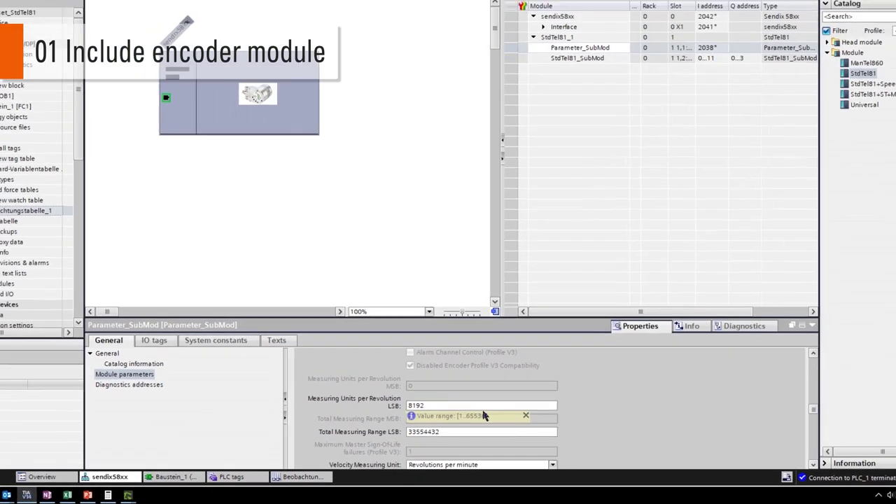
pyautogui.scroll(3, 483, 416)
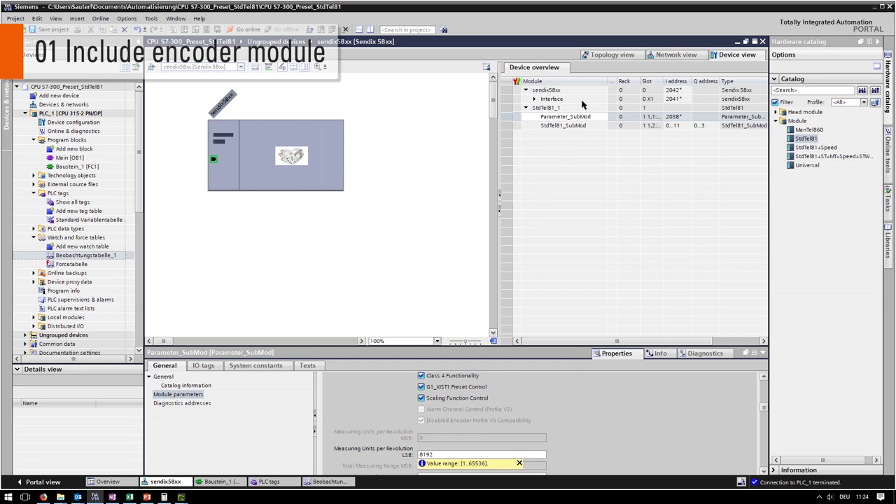
# Go back to the topology view and select Baustein_1 [FC1] in the project tree.
pyautogui.click(613, 56)
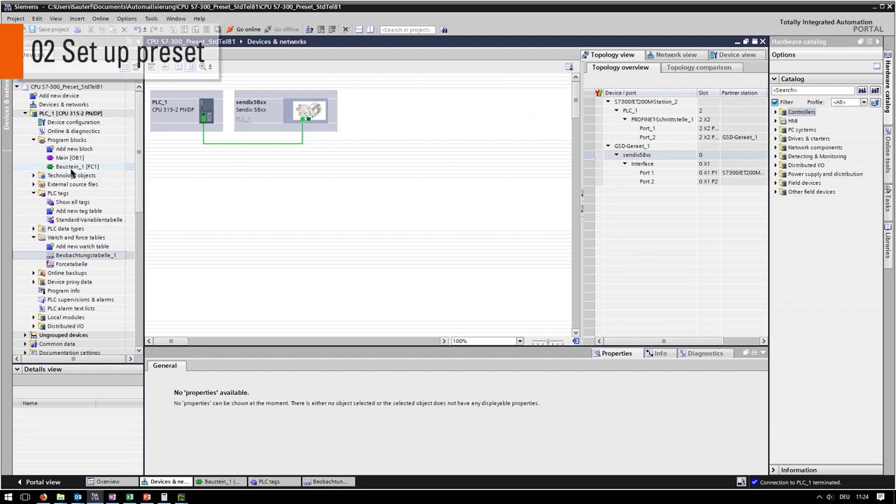
pyautogui.click(72, 168)
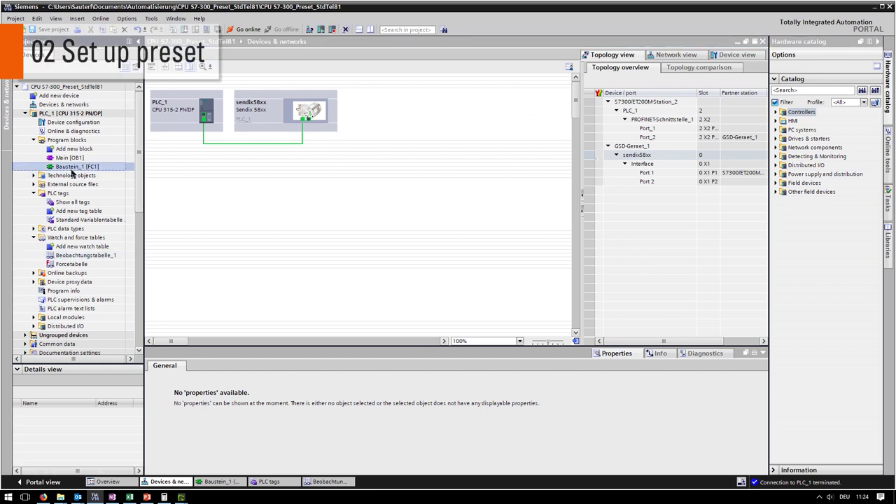
# Open Baustein_1 [FC1] and start editing Network 1's preset constant 16#F4003800.
pyautogui.click(215, 482)
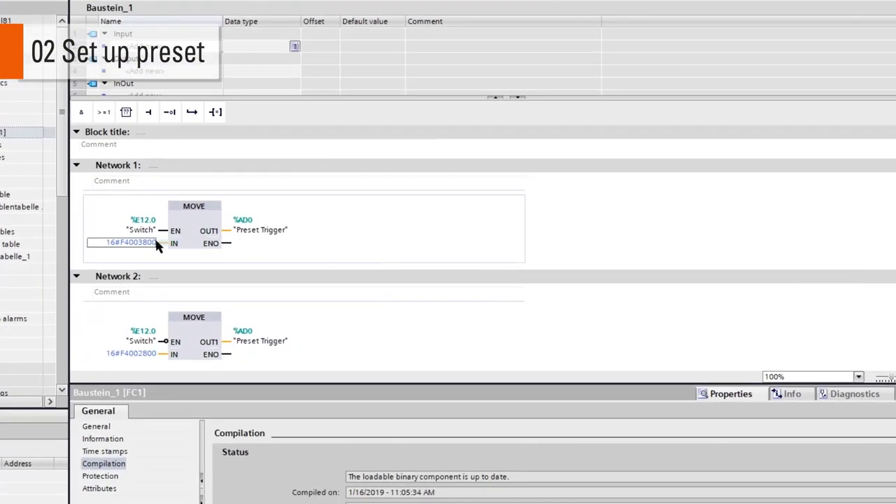
pyautogui.moveTo(142, 238)
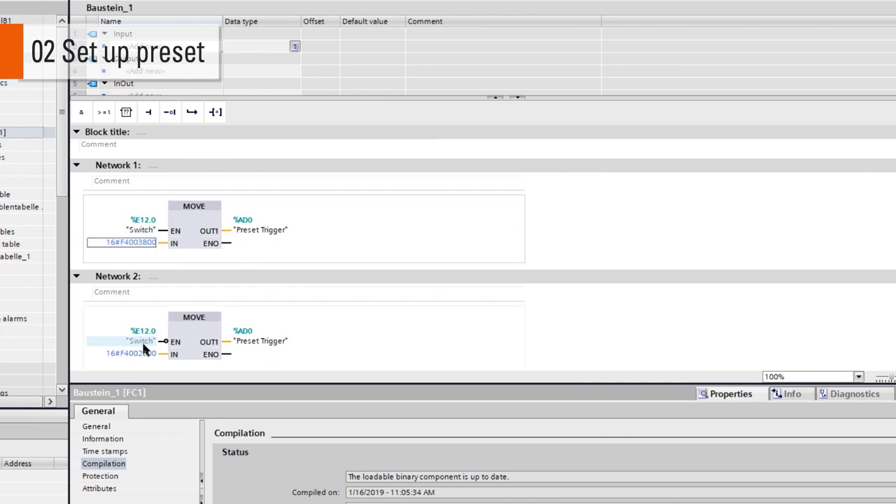
pyautogui.moveTo(143, 348)
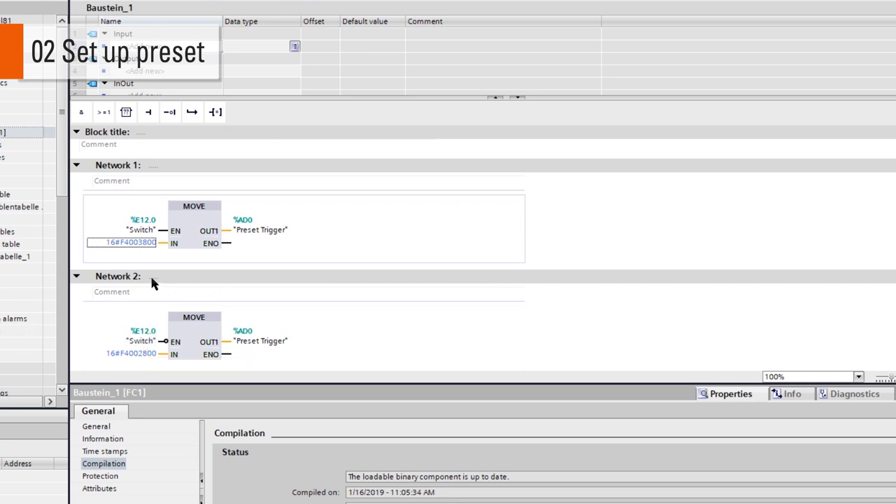
pyautogui.doubleClick(146, 244)
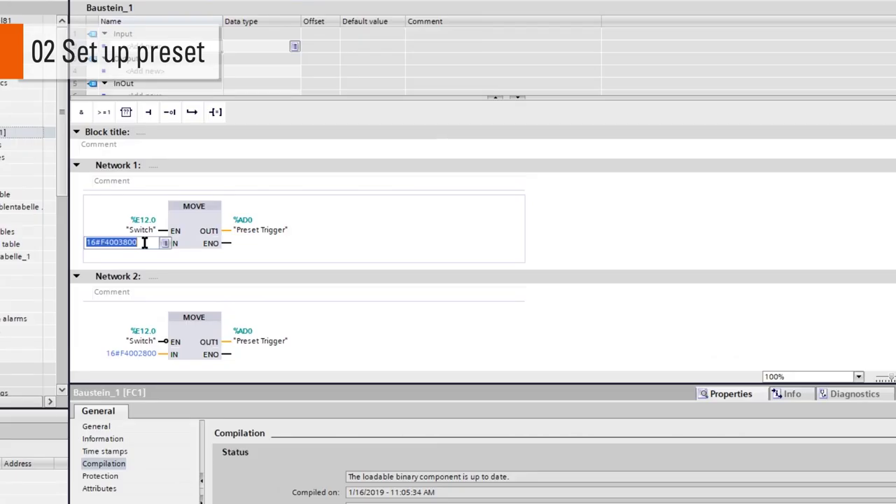
# Set Network 1's MOVE input to 16#F4003800 and Network 2's to 16#F4002800, then inspect Preset Trigger.
pyautogui.click(144, 243)
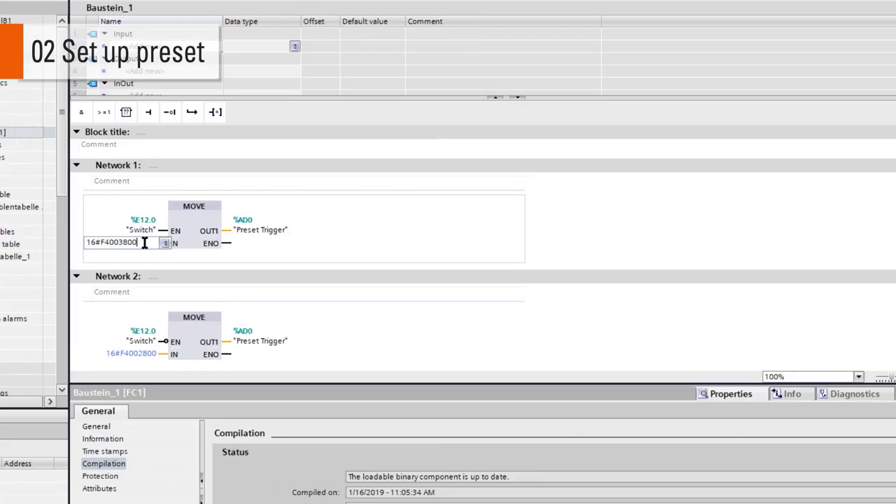
pyautogui.click(145, 353)
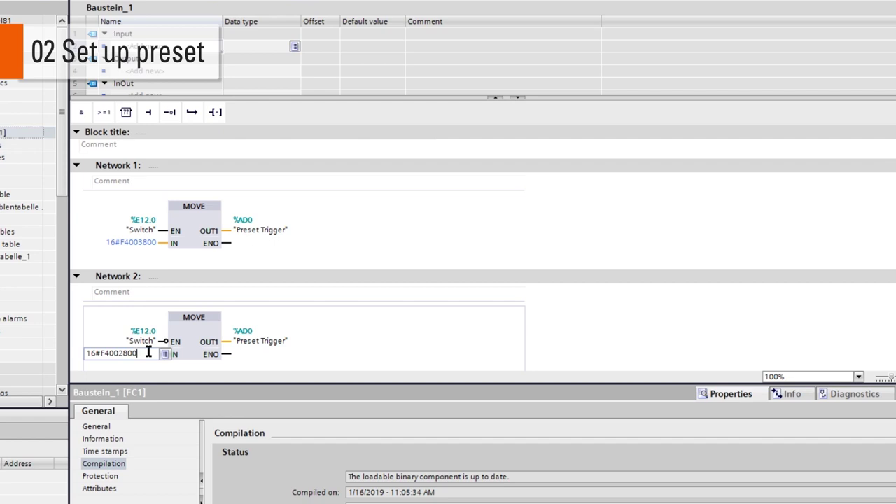
pyautogui.click(262, 233)
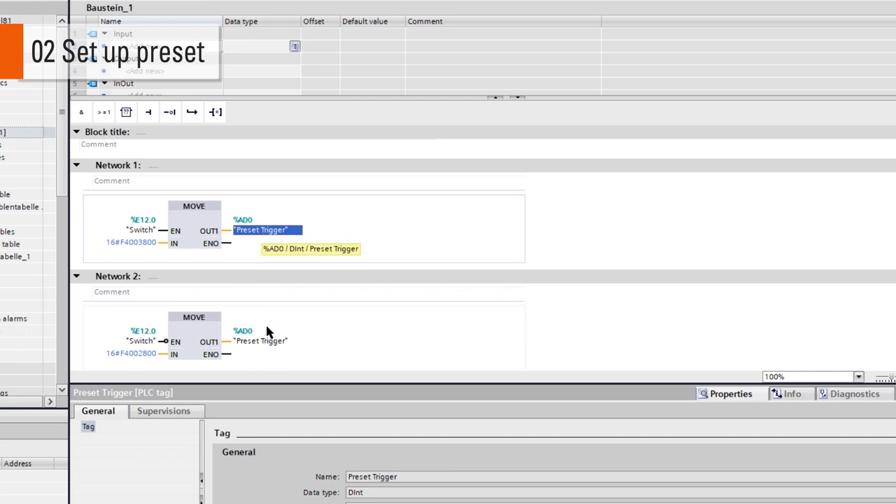
pyautogui.click(268, 341)
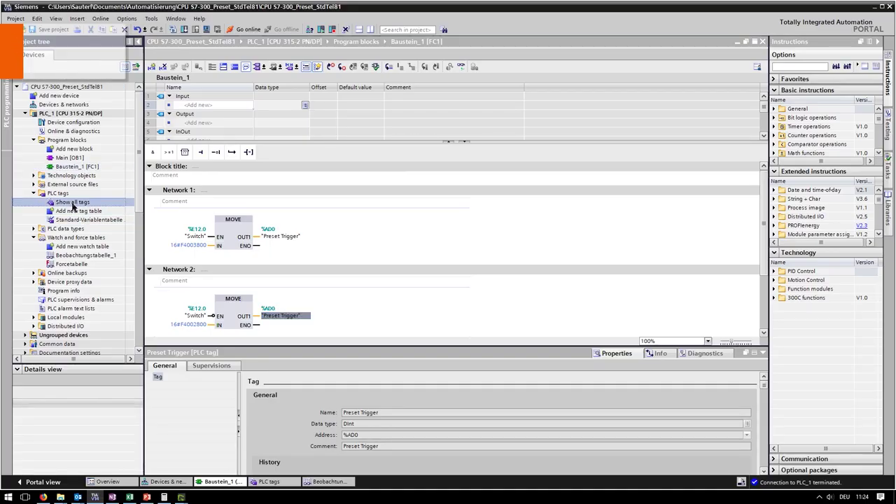
# In the full PLC tags list, confirm Preset Trigger as DInt at address %AD0.
pyautogui.click(72, 203)
pyautogui.click(285, 483)
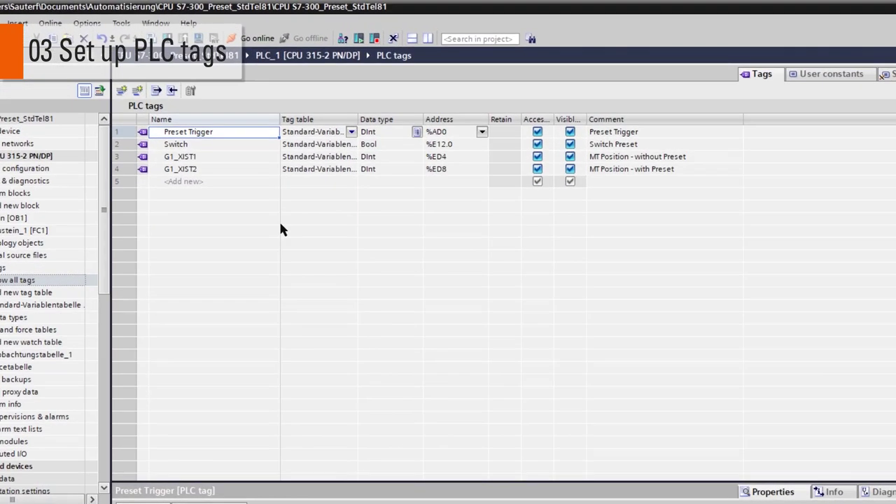
pyautogui.click(254, 135)
pyautogui.click(417, 134)
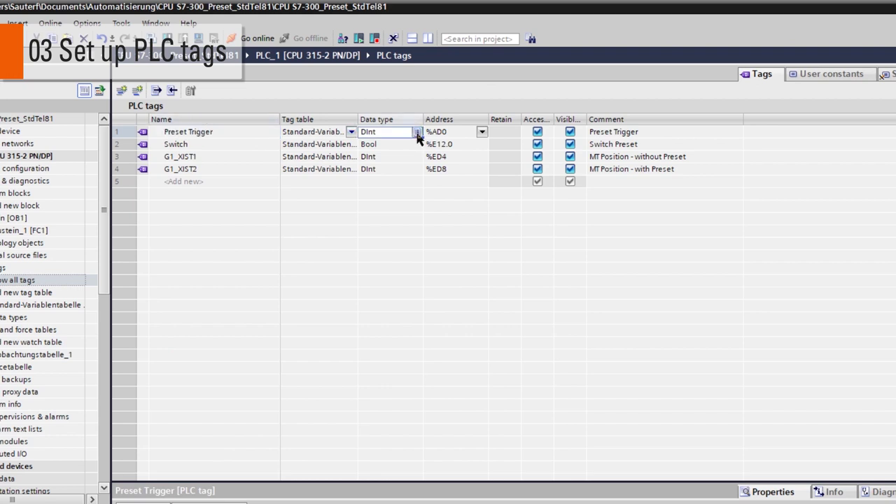
pyautogui.click(481, 133)
pyautogui.click(482, 133)
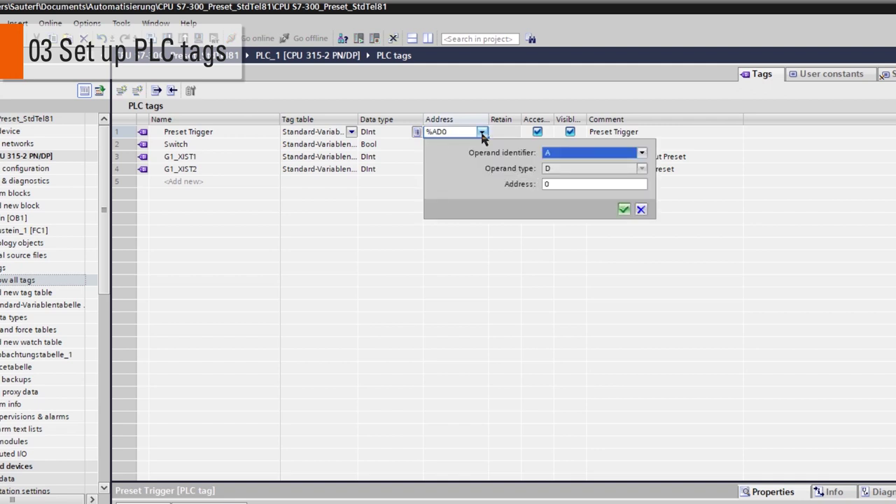
pyautogui.click(624, 209)
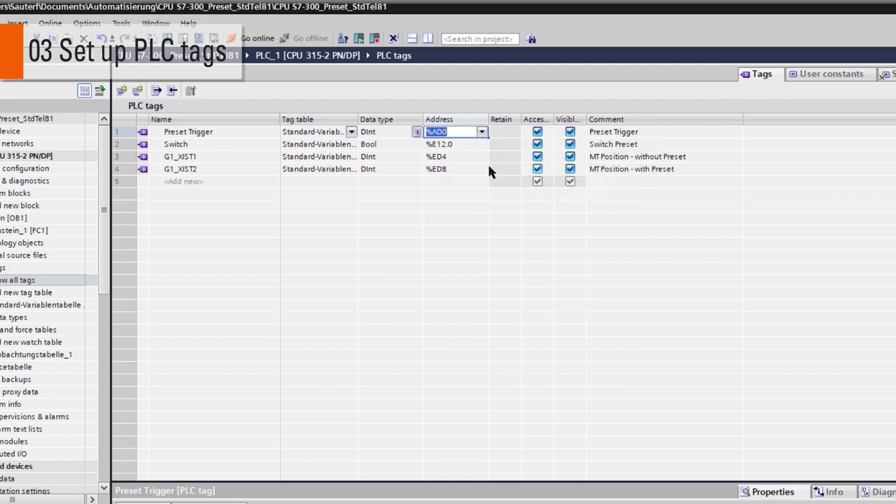
# Confirm the Switch tag as Bool at address %E12.0.
pyautogui.click(225, 144)
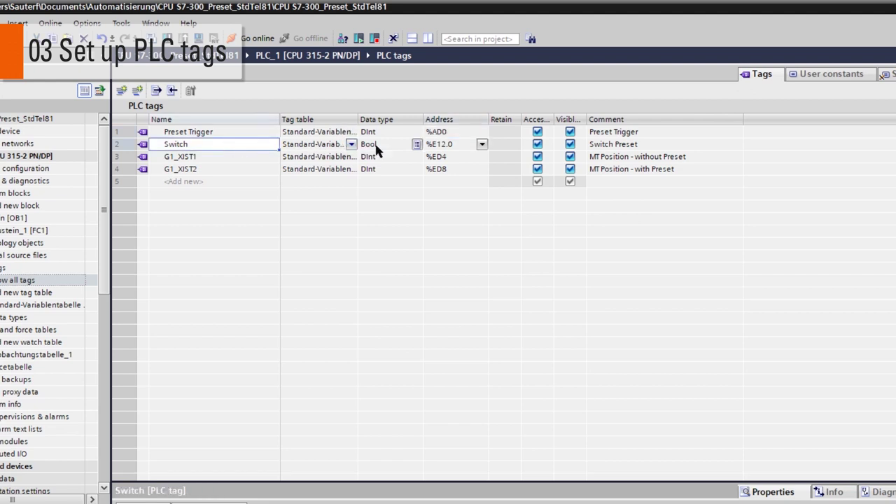
pyautogui.click(411, 144)
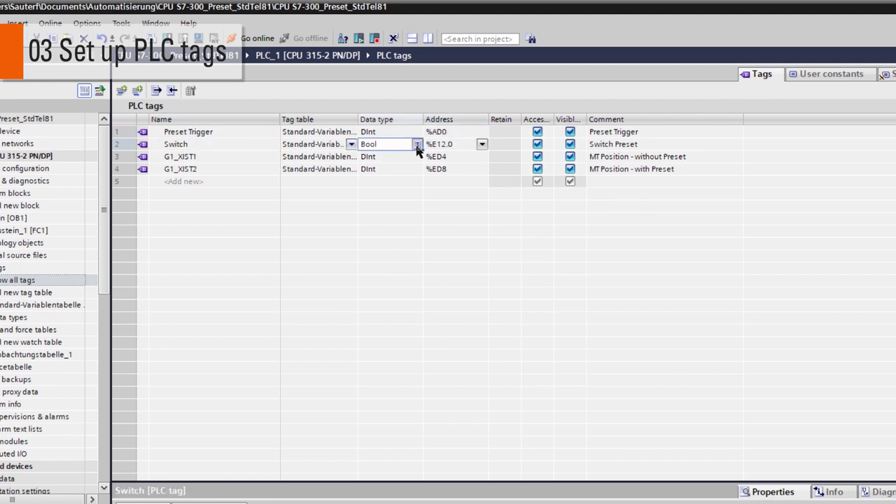
pyautogui.click(484, 145)
pyautogui.click(482, 145)
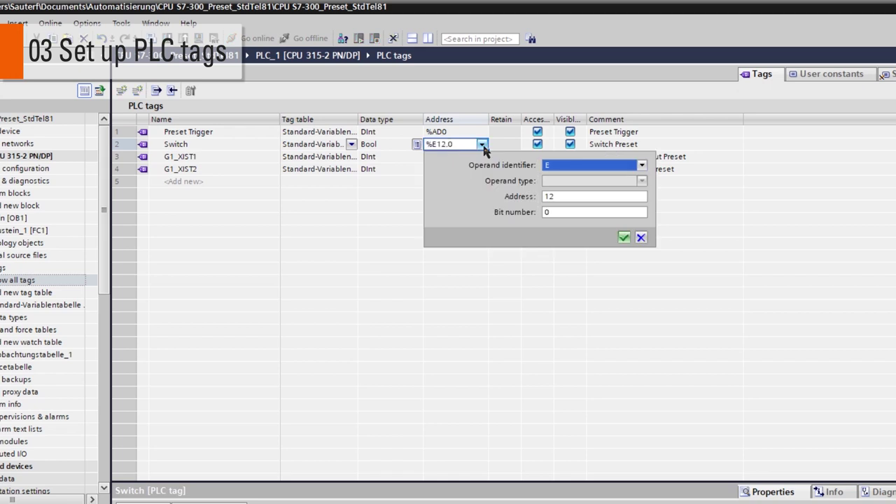
pyautogui.click(623, 238)
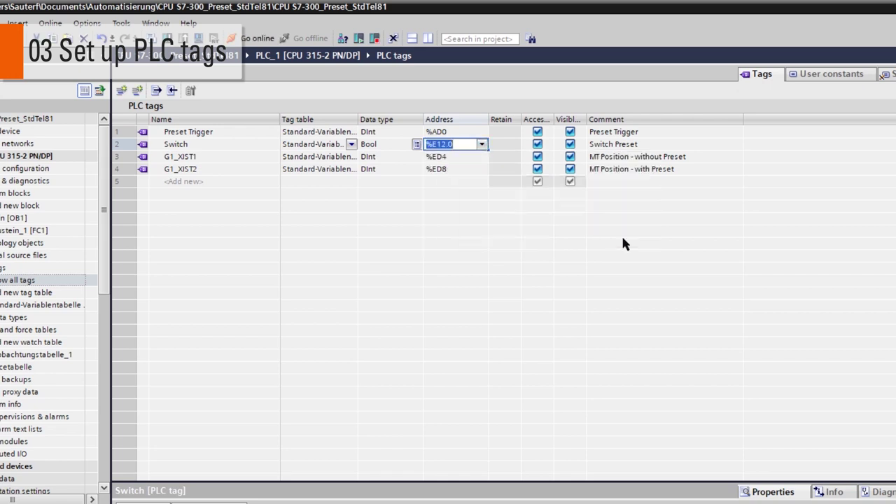
# Confirm the G1_XIST1 tag as DInt at address %ED4.
pyautogui.click(250, 159)
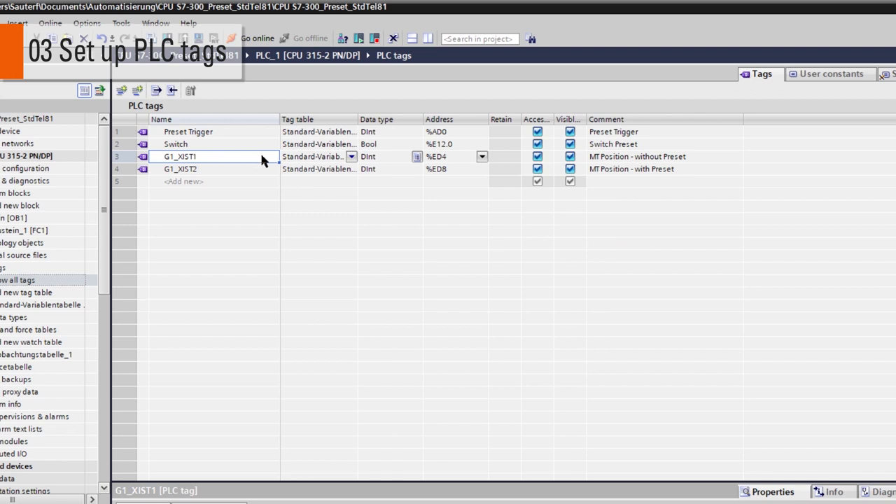
pyautogui.click(416, 159)
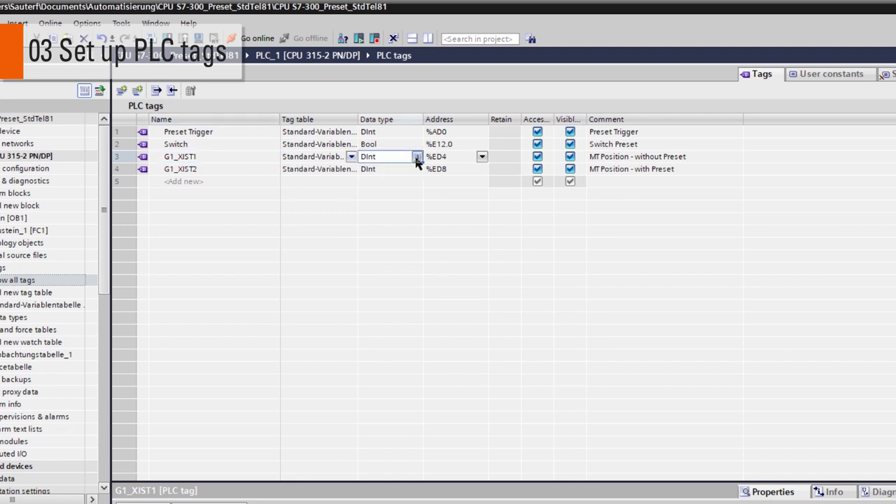
pyautogui.click(482, 159)
pyautogui.click(482, 159)
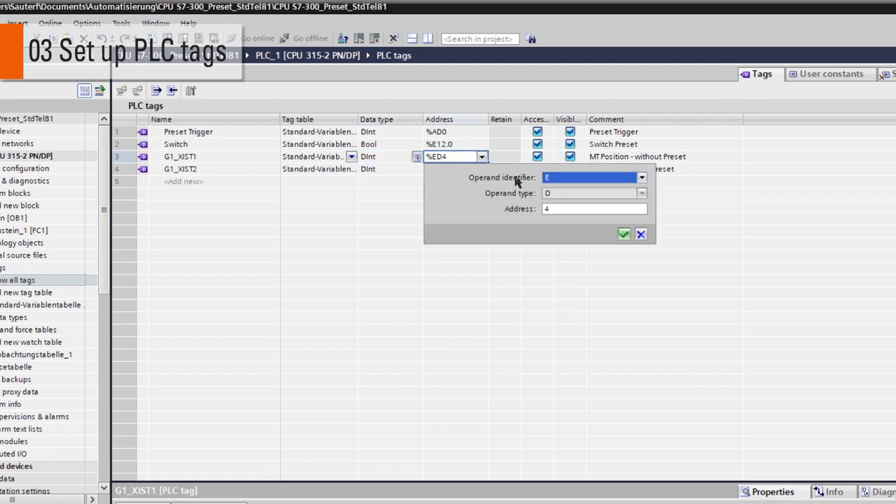
pyautogui.click(555, 209)
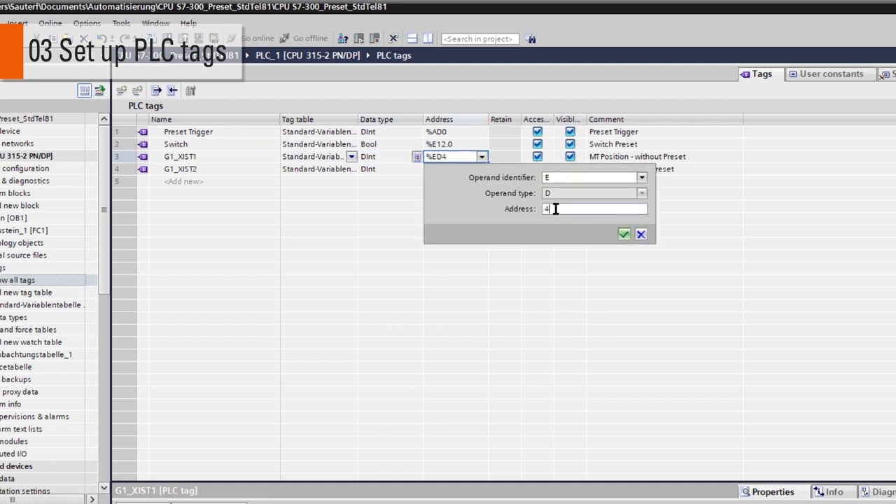
pyautogui.click(624, 234)
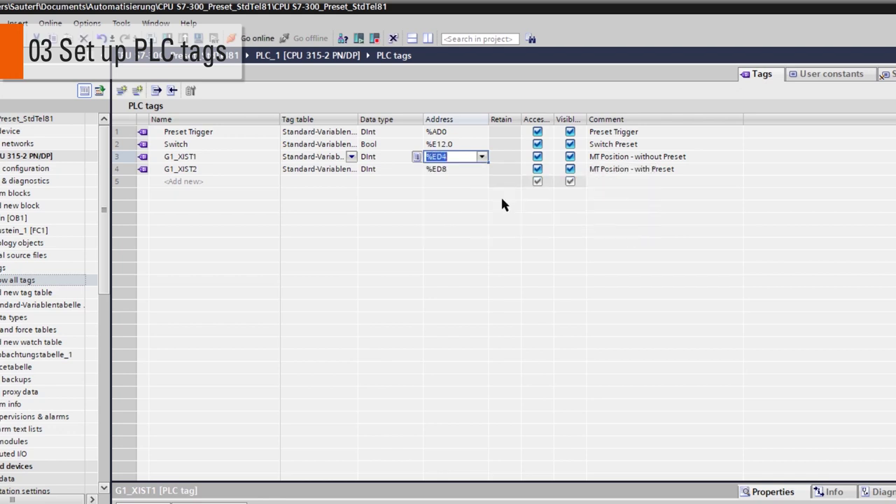
# Confirm the G1_XIST2 tag as DInt at address %ED8.
pyautogui.click(239, 157)
pyautogui.click(240, 171)
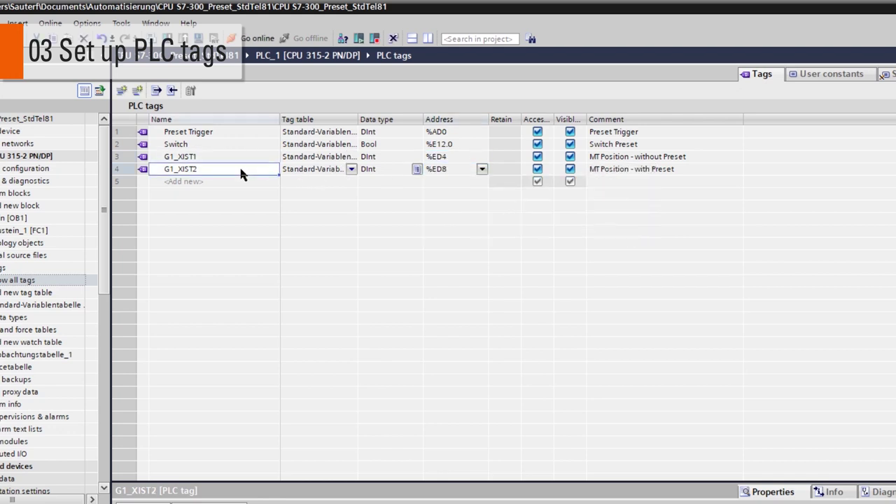
pyautogui.click(415, 172)
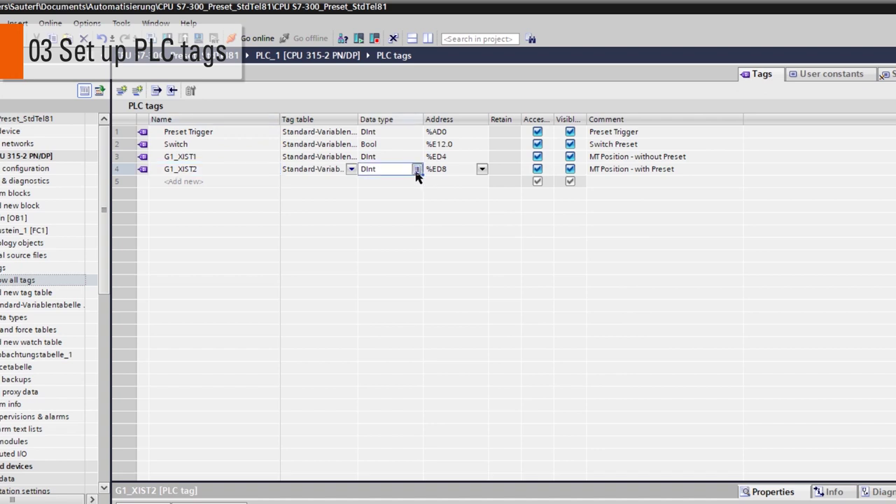
pyautogui.click(482, 169)
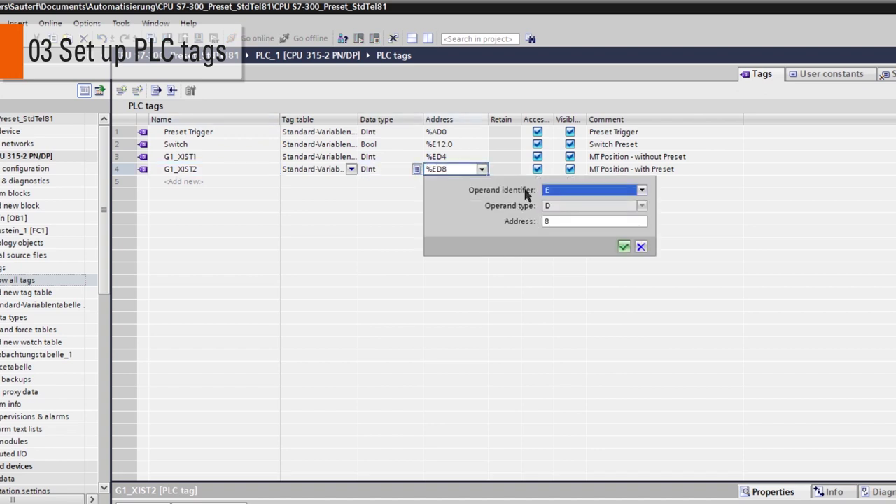
pyautogui.click(556, 222)
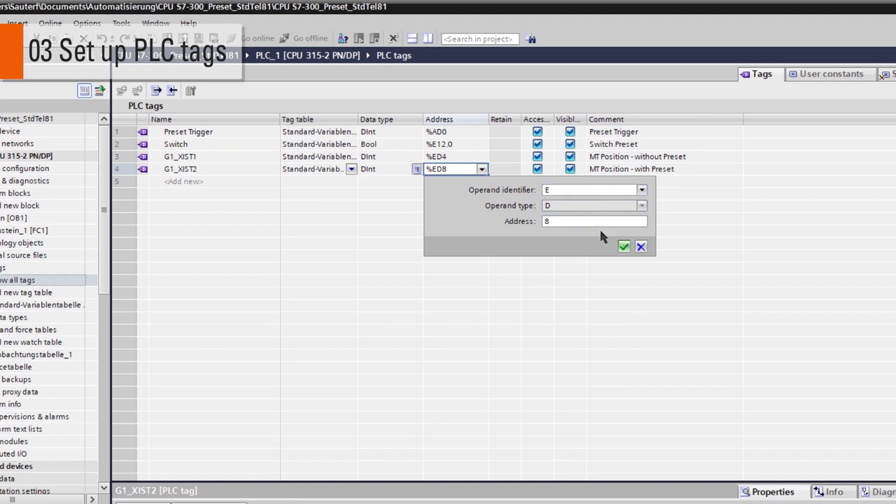
pyautogui.click(623, 247)
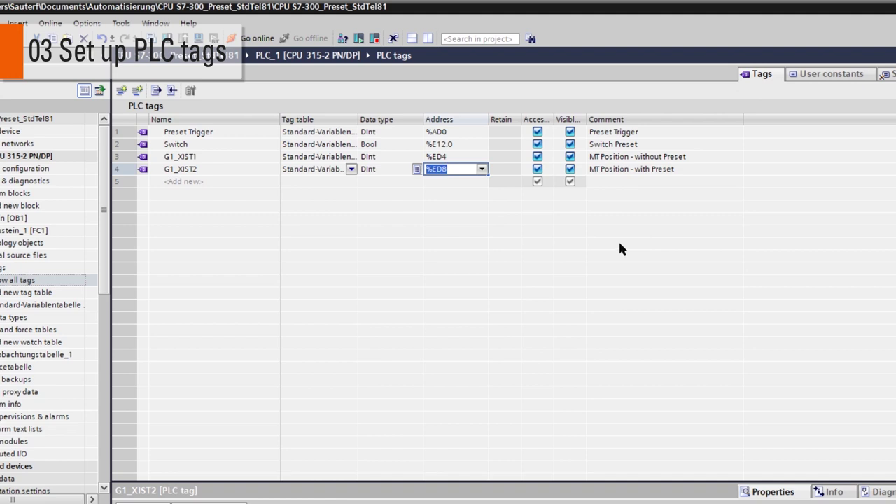
pyautogui.press('End')
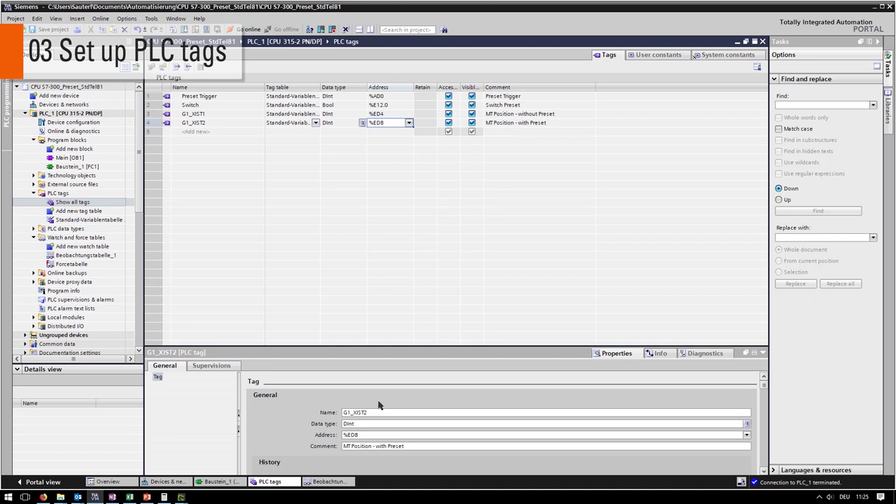
# Check the G1_XIST1, G1_XIST2, Switch and Preset Trigger rows in Beobachtungstabelle_1, then show Devices & networks.
pyautogui.click(336, 482)
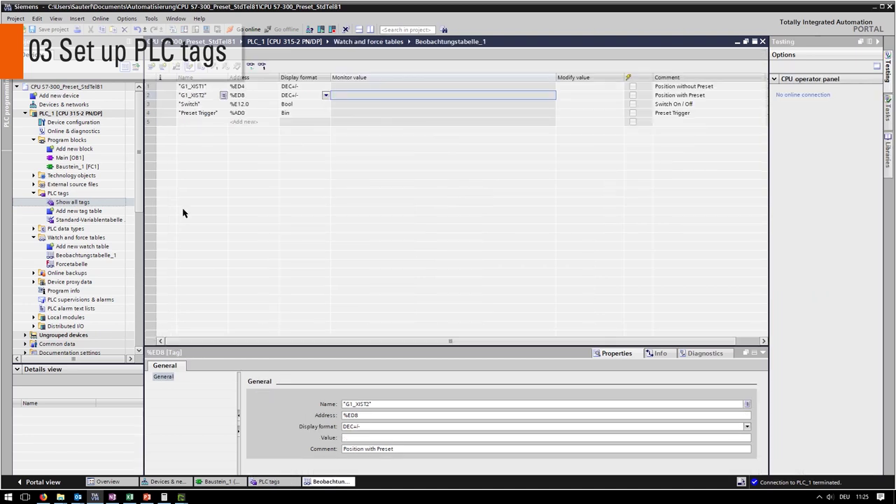
pyautogui.click(222, 87)
pyautogui.click(224, 87)
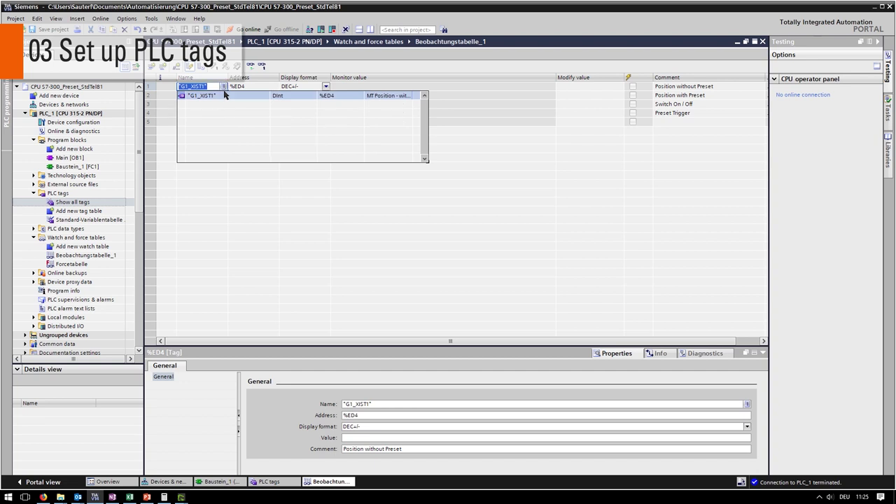
pyautogui.click(217, 97)
pyautogui.click(219, 96)
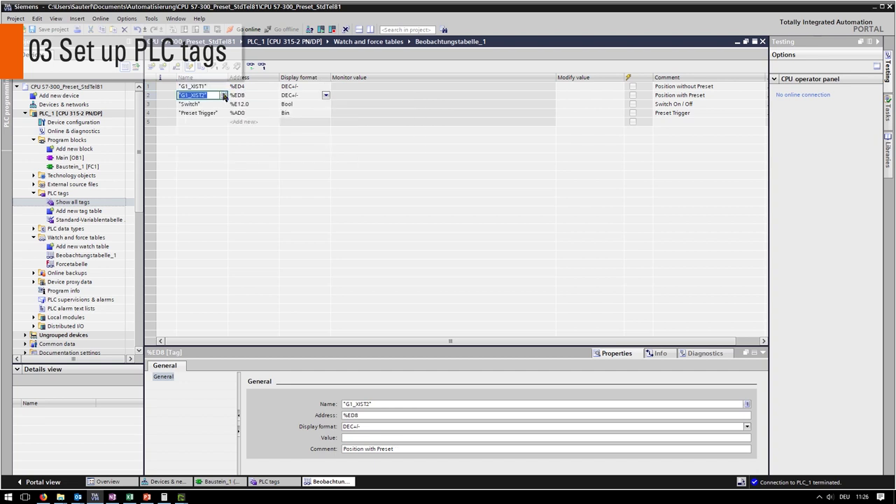
pyautogui.click(222, 96)
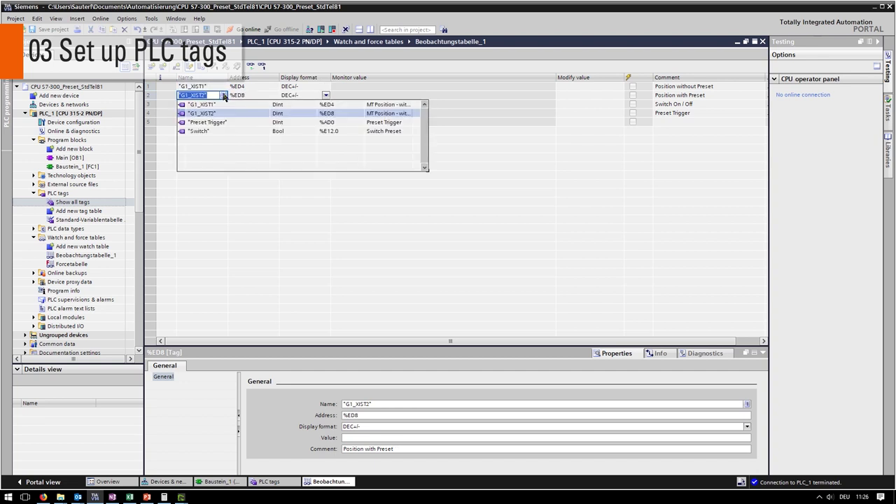
pyautogui.click(252, 183)
pyautogui.click(217, 107)
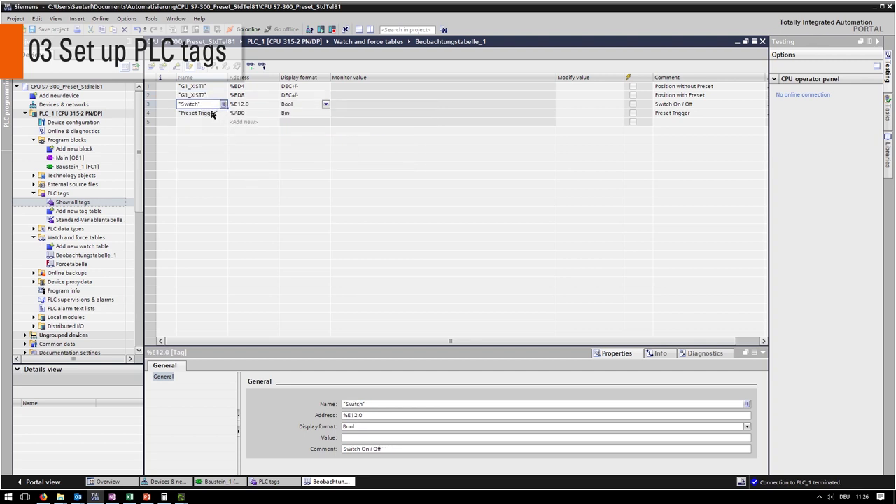
pyautogui.click(211, 114)
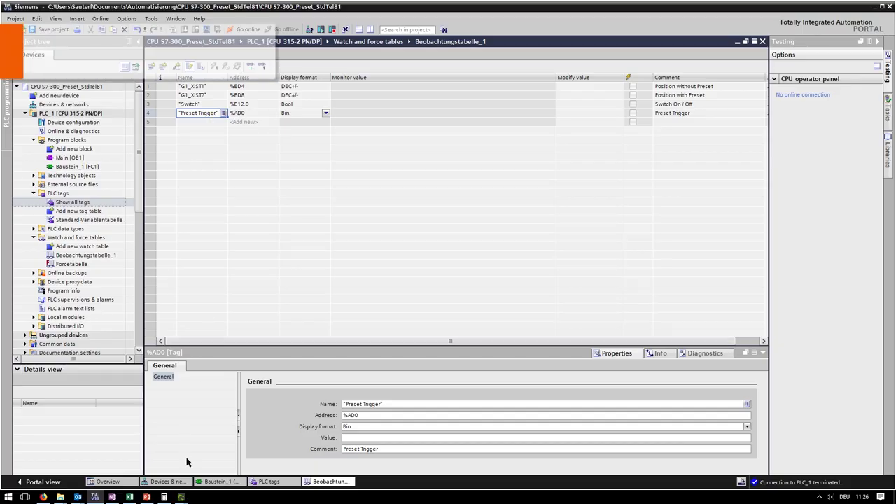
pyautogui.click(181, 482)
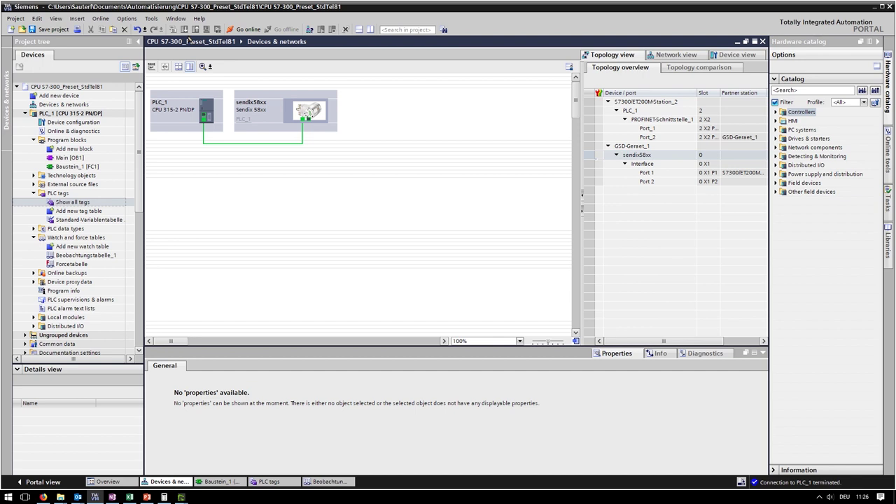
# Download the configuration to PLC_1, start the module, and go online.
pyautogui.click(207, 102)
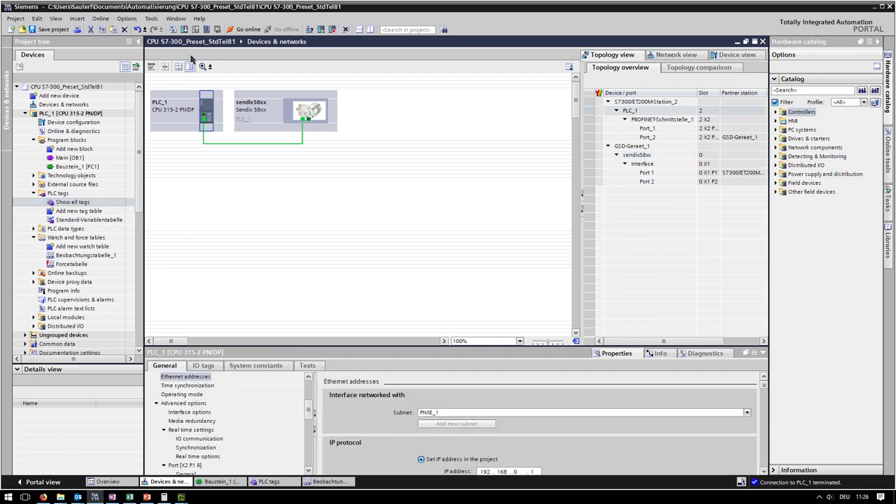
pyautogui.click(184, 29)
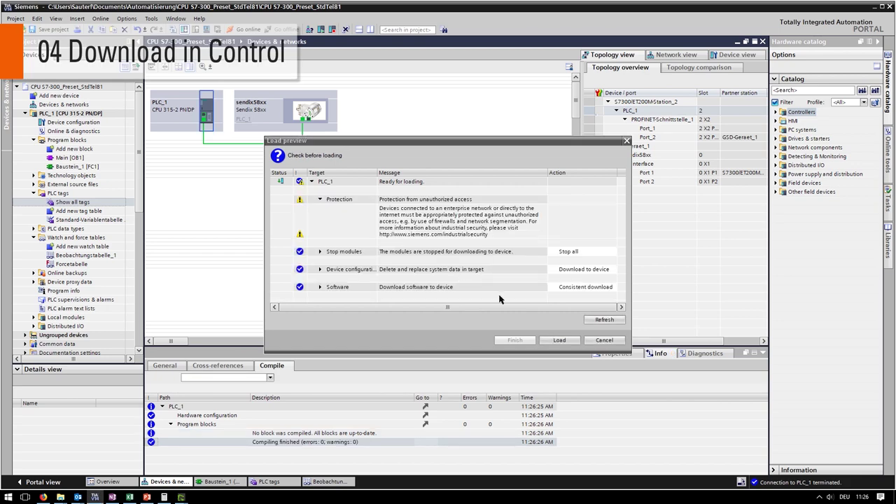
pyautogui.click(553, 341)
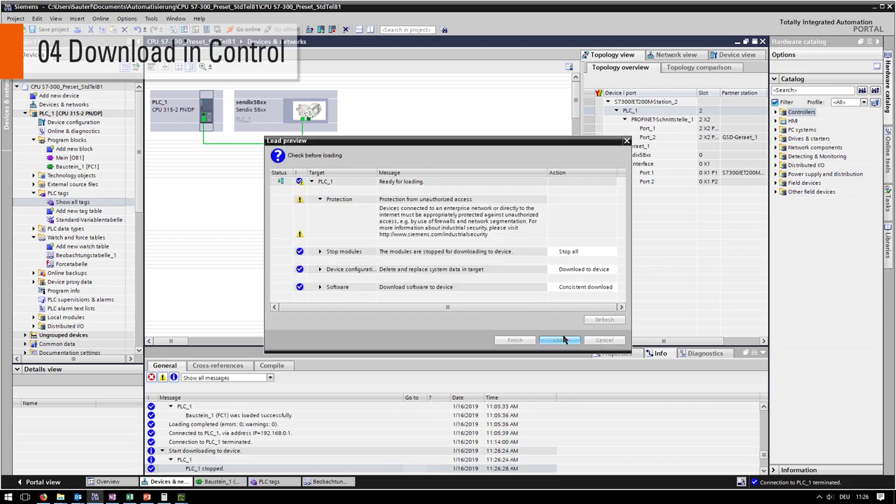
pyautogui.click(515, 341)
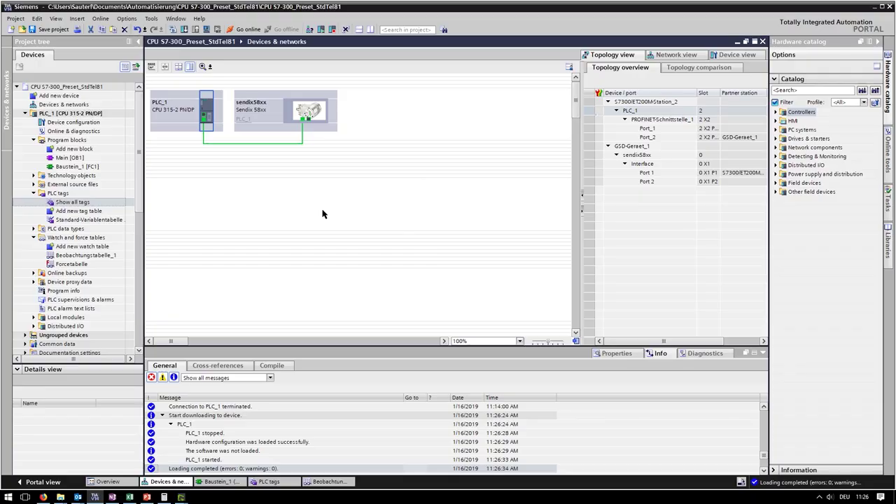
pyautogui.click(247, 30)
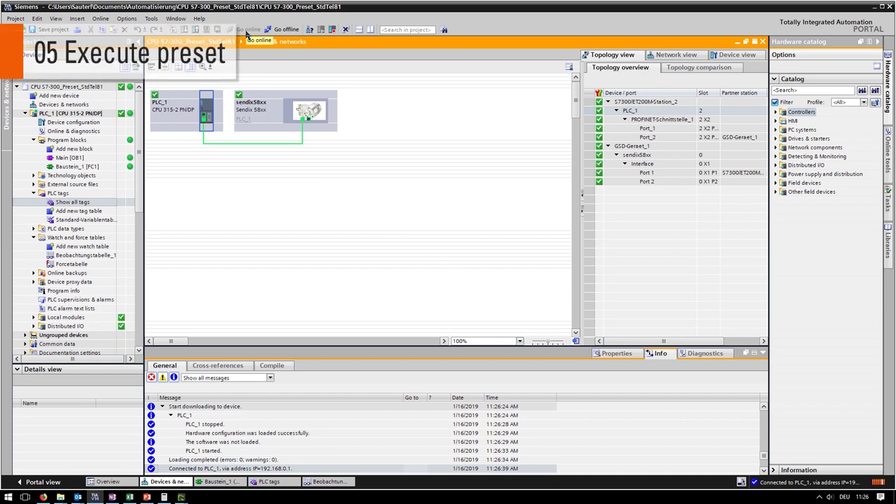
# Monitor all Beobachtungstabelle_1 tags live, reading positions 1198 and 1298, then disconnect from PLC_1.
pyautogui.click(331, 481)
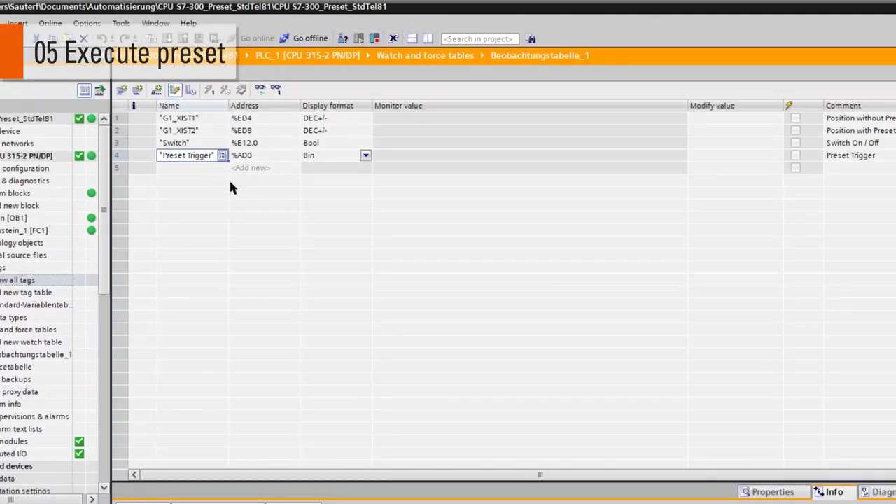
pyautogui.click(261, 89)
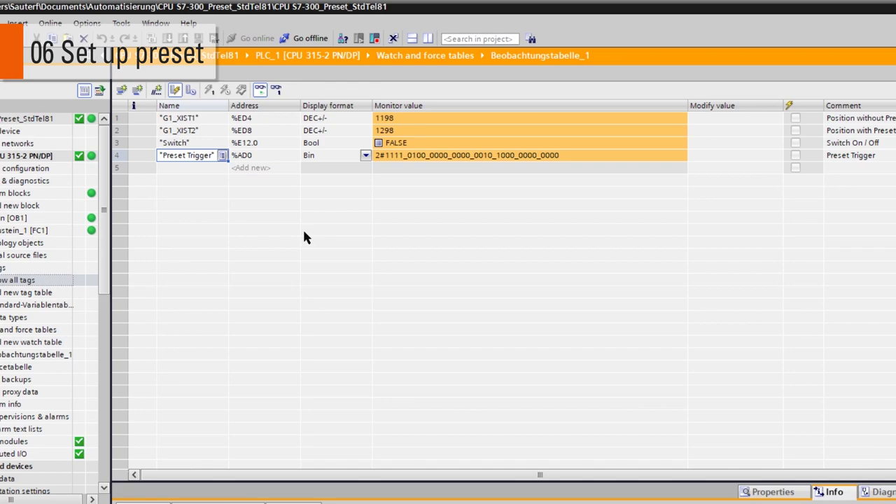
pyautogui.click(308, 40)
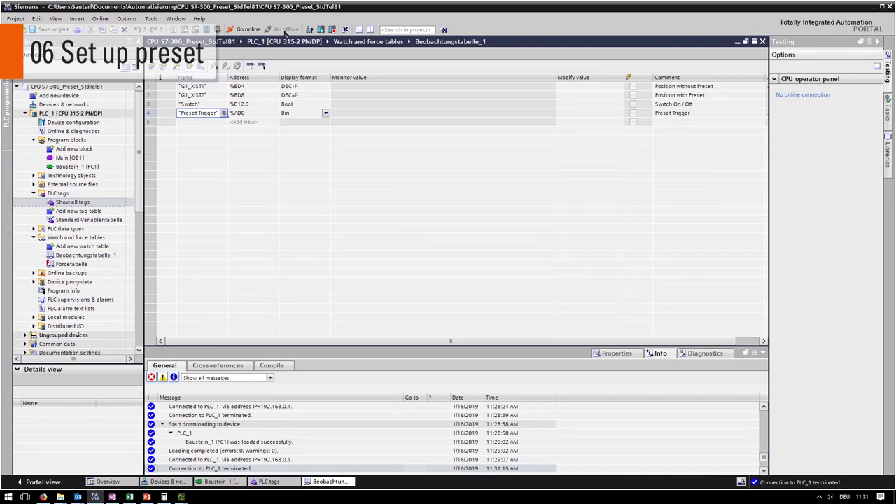
# In Baustein_1, change Network 1's preset constant from 16#F4003800 to 16#F4003000.
pyautogui.click(219, 482)
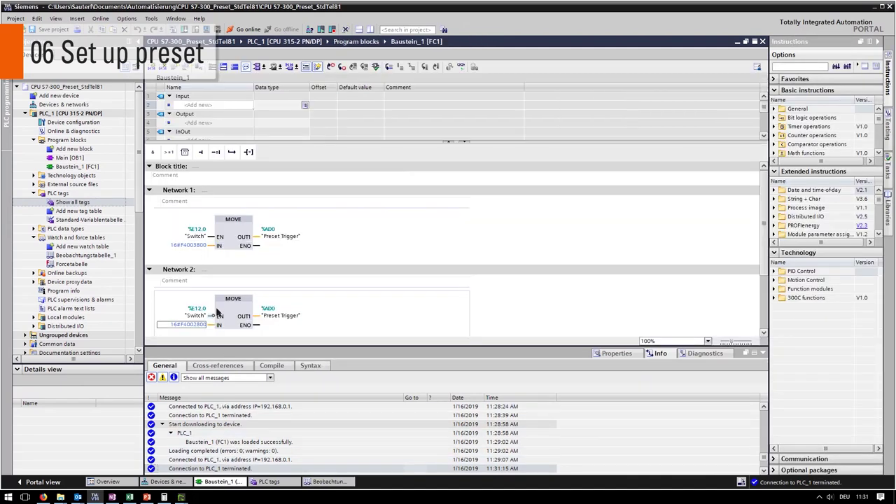
pyautogui.doubleClick(188, 246)
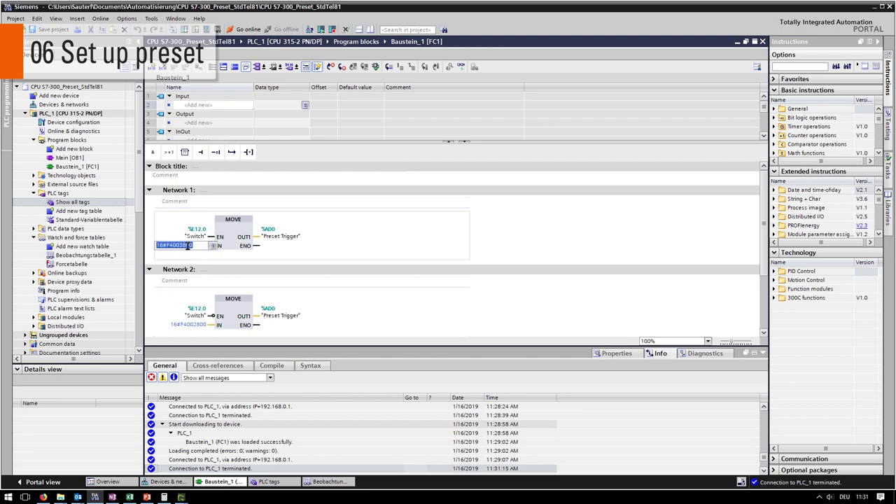
pyautogui.click(188, 246)
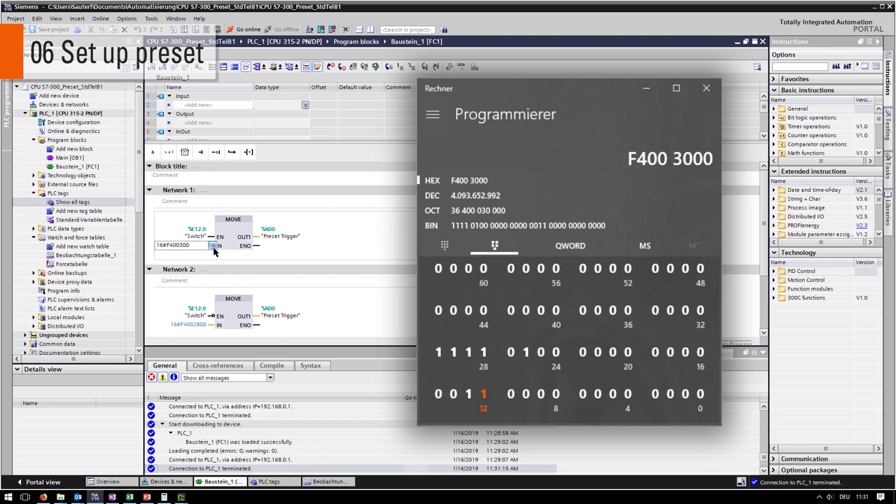
pyautogui.write('0')
pyautogui.press('Return')
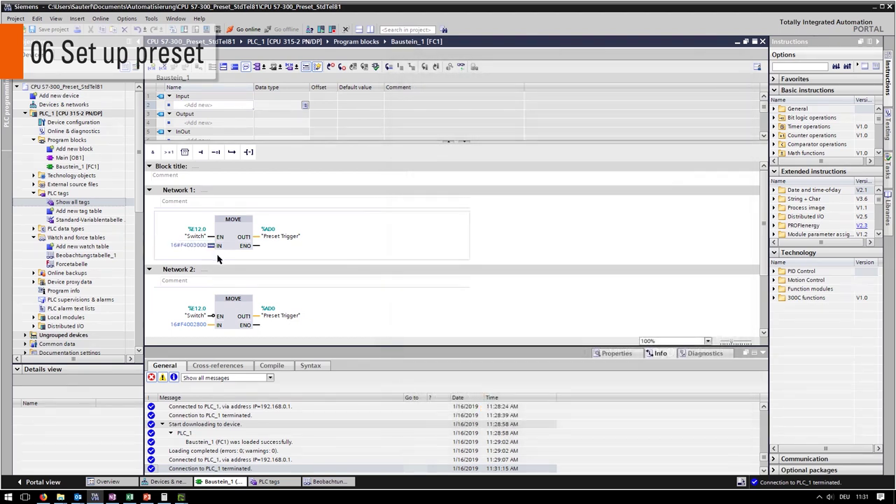
# Change Network 2's preset constant from 16#F4002800 to 16#F4002000 by deleting the 8.
pyautogui.click(197, 325)
pyautogui.click(199, 328)
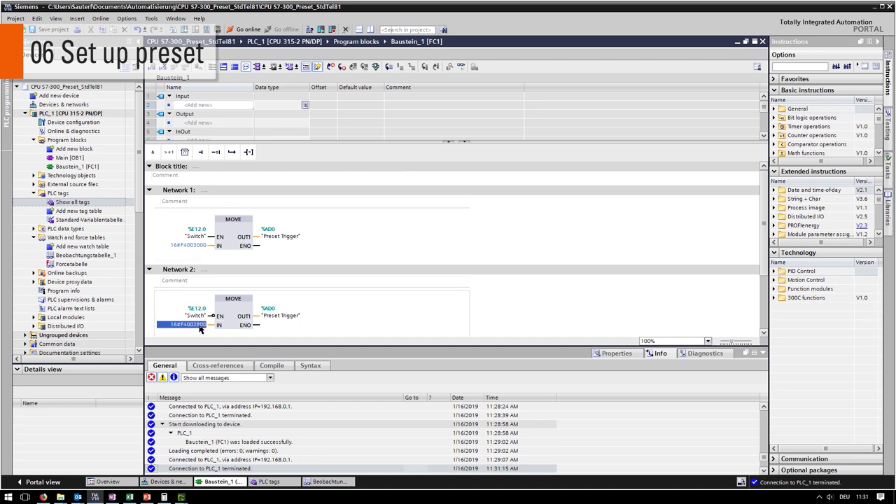
pyautogui.click(187, 324)
pyautogui.press('BackSpace')
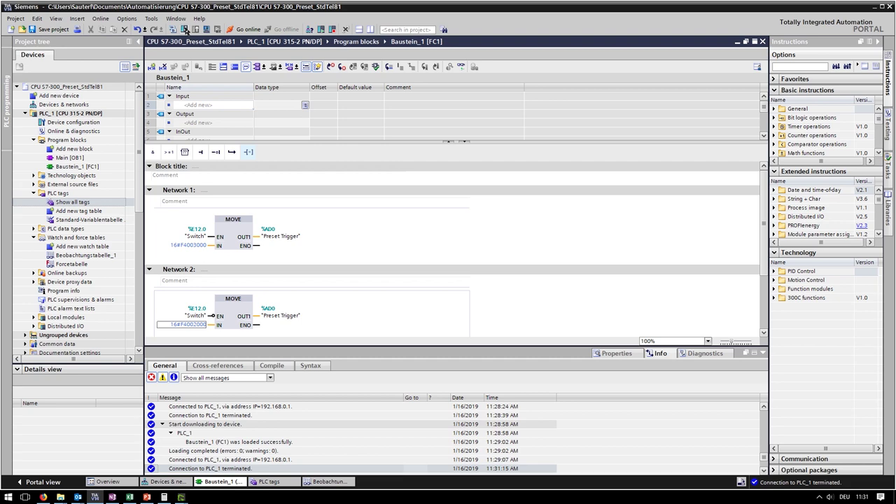
# Download the modified Baustein_1 [FC1] to PLC_1, confirm the overwrite, and go back online.
pyautogui.click(185, 31)
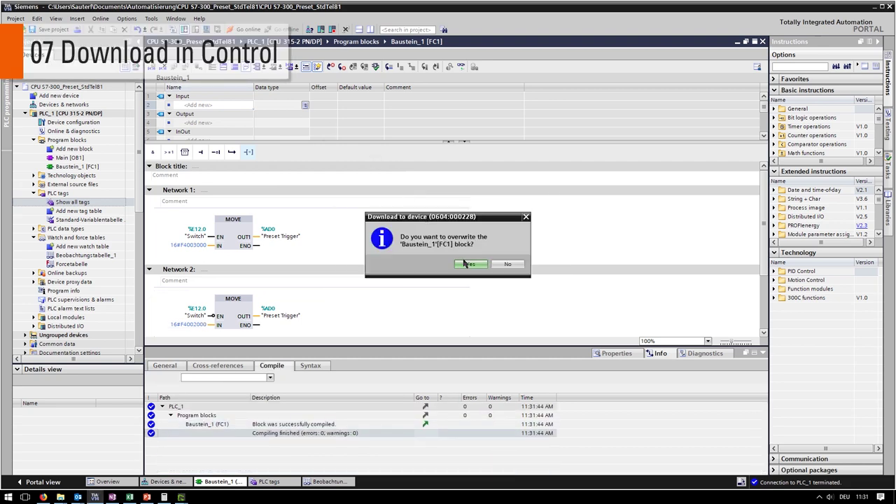
pyautogui.click(470, 264)
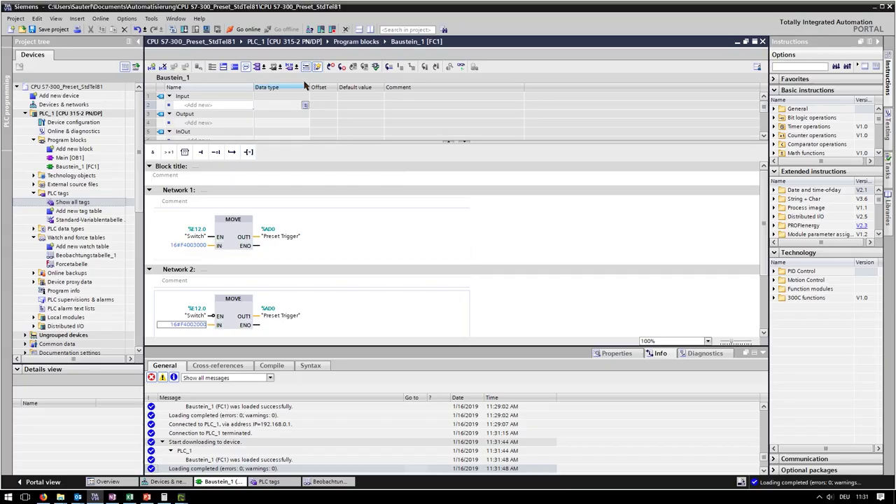
pyautogui.click(250, 28)
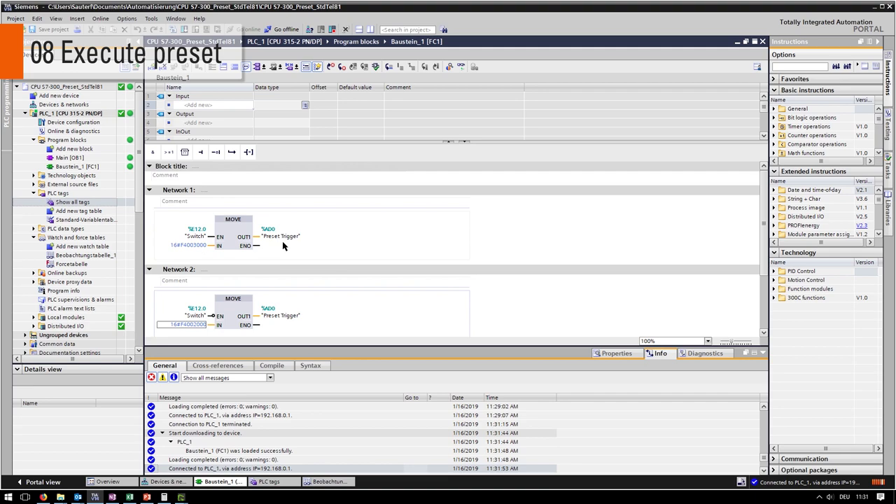
# Monitor Beobachtungstabelle_1 live, showing G1_XIST1 1198, G1_XIST2 1298 and Switch FALSE.
pyautogui.click(317, 483)
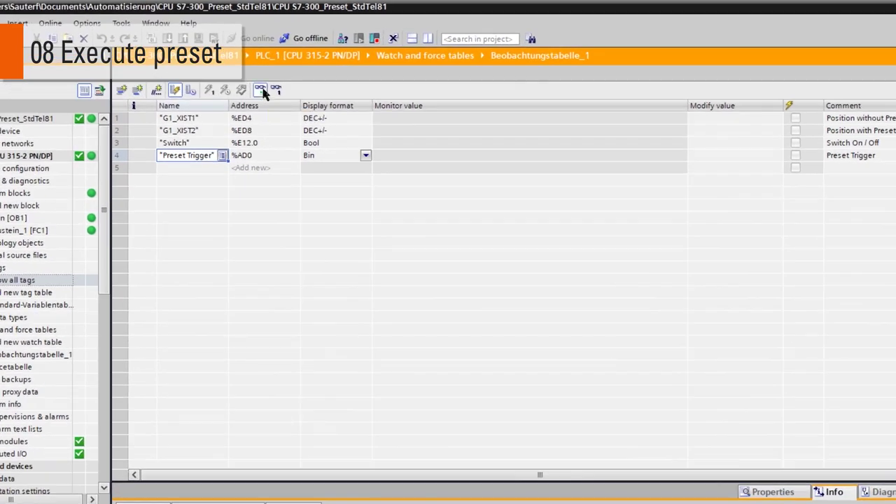
pyautogui.click(260, 91)
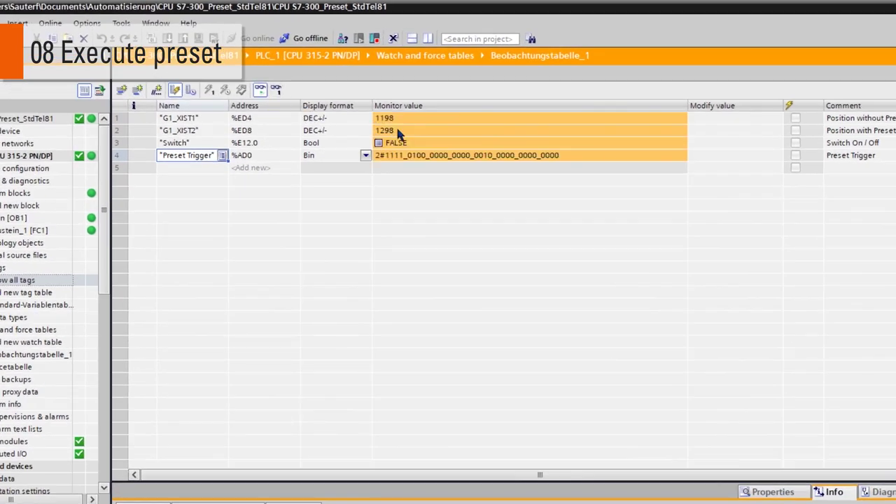